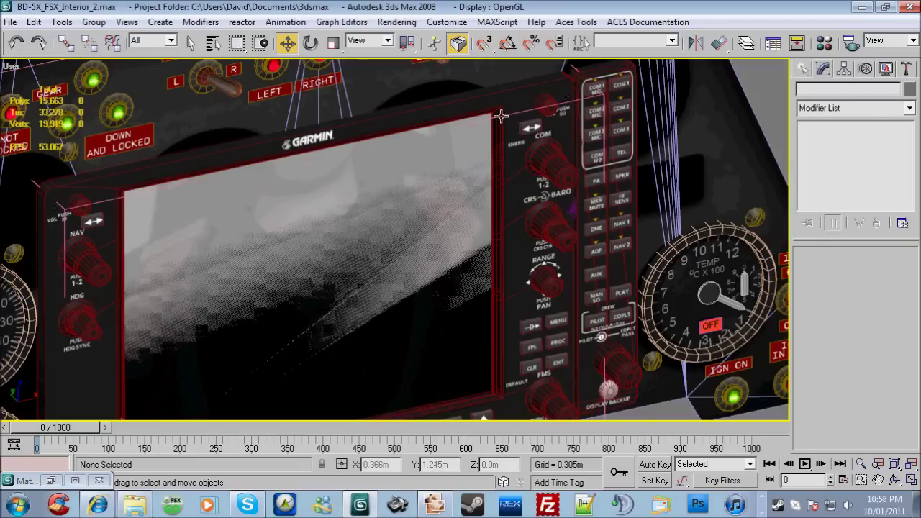
Step: Switch the cockpit view to wireframe and rename the G1000 display's body object to G1000_HSD_Body
key("F3")
scroll(487, 143, "up", 4)
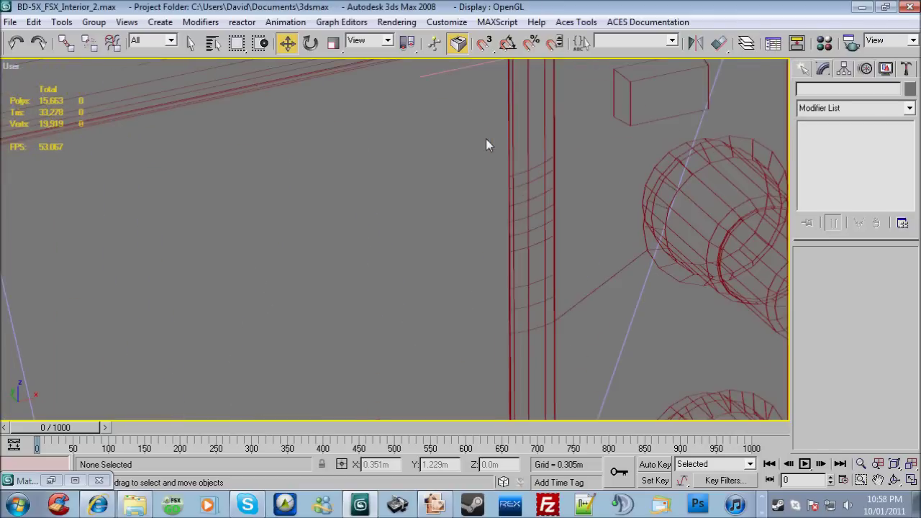
left_click(536, 166)
scroll(529, 118, "up", 3)
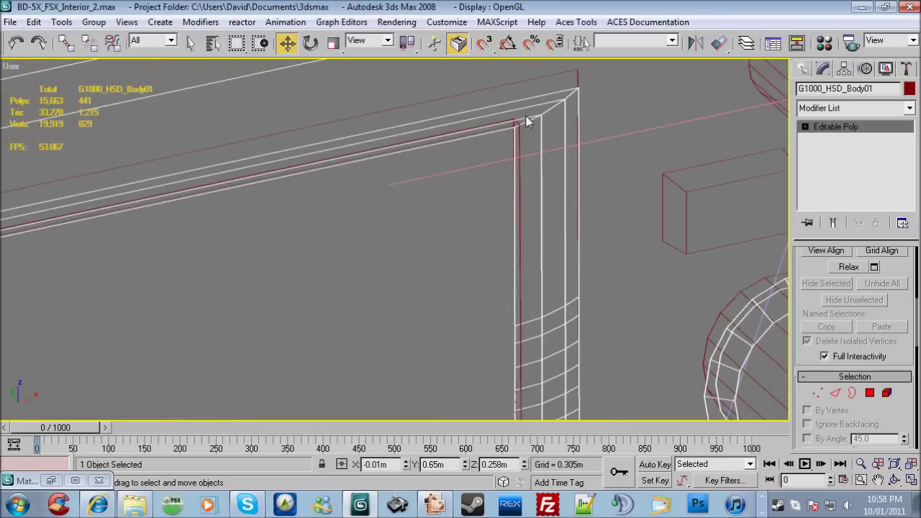
left_click(566, 76)
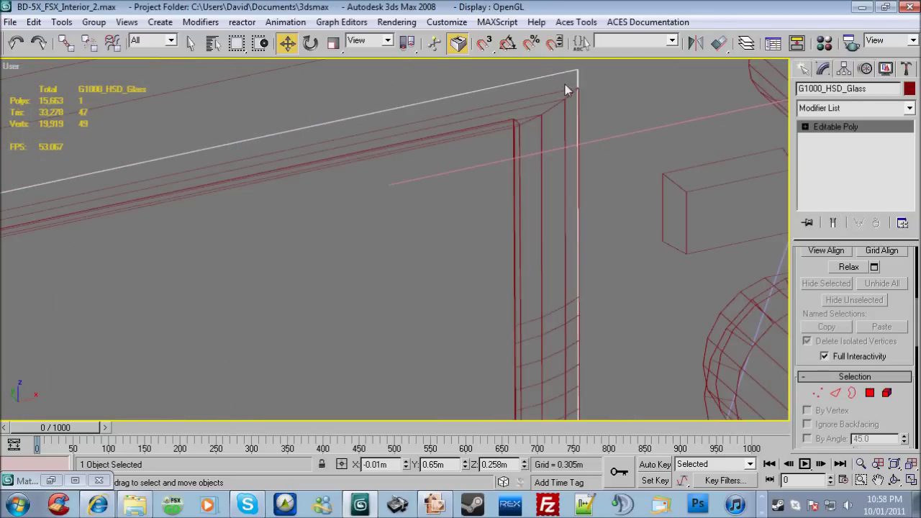
left_click(564, 97)
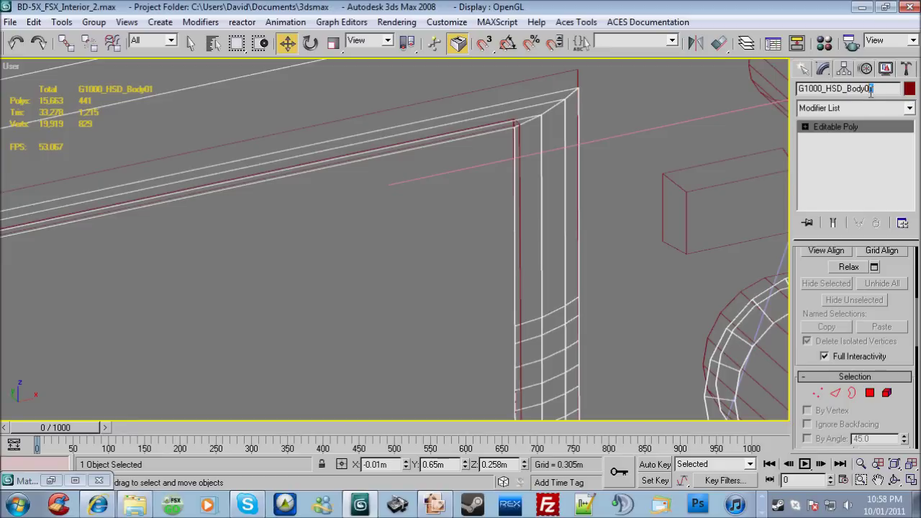
Step: Rename the display's LCD surface object to G1000_HSD_LCD1
left_click(515, 135)
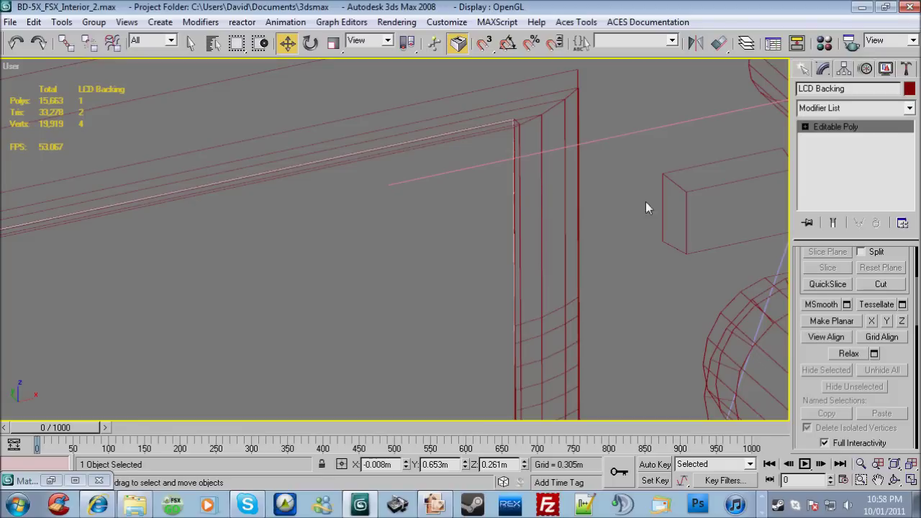
left_click(513, 133)
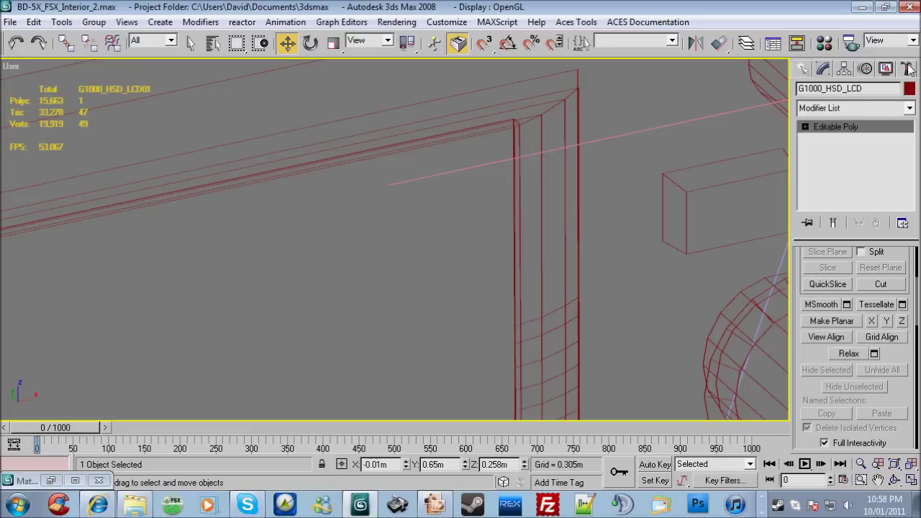
left_click(885, 68)
left_click(873, 88)
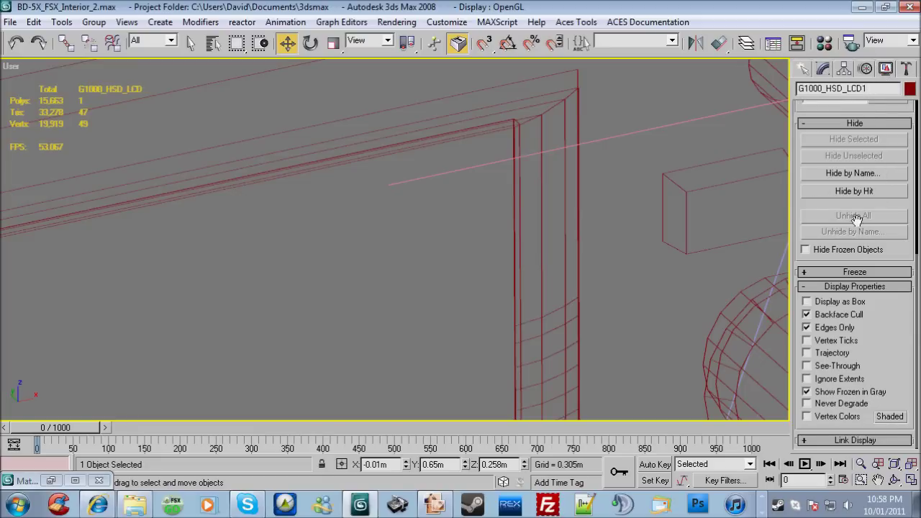
Step: Bring up the Material Editor and review the sample slots holding BD5_G1000, Standard_21 and TILE_Black_T
left_click(833, 46)
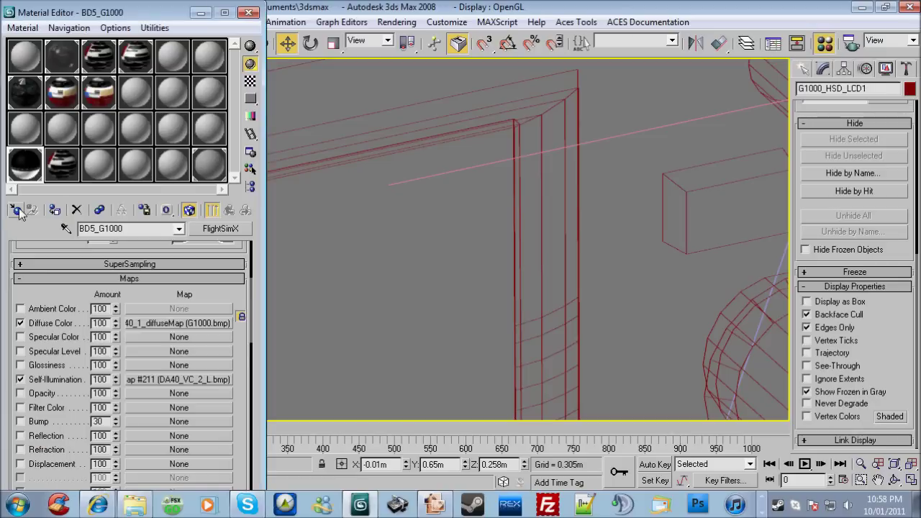
left_click(103, 158)
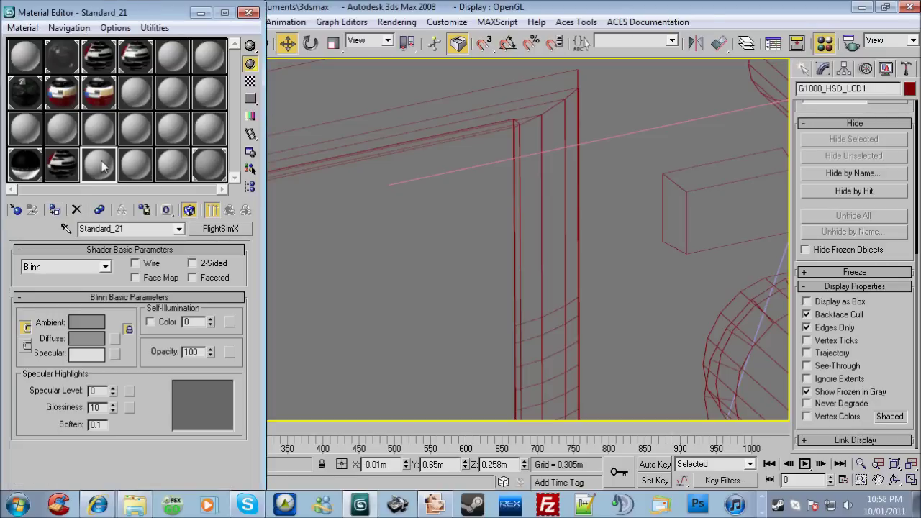
left_click(187, 180)
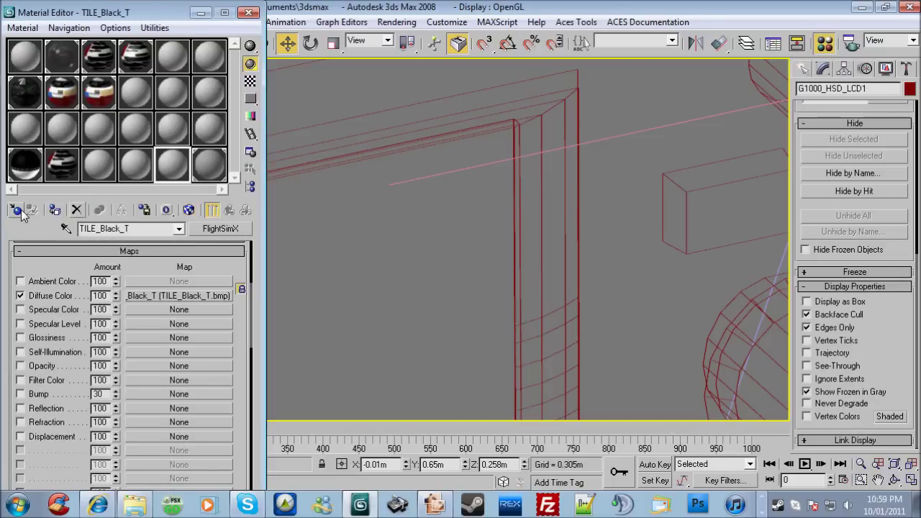
left_click(132, 170)
left_click(169, 174)
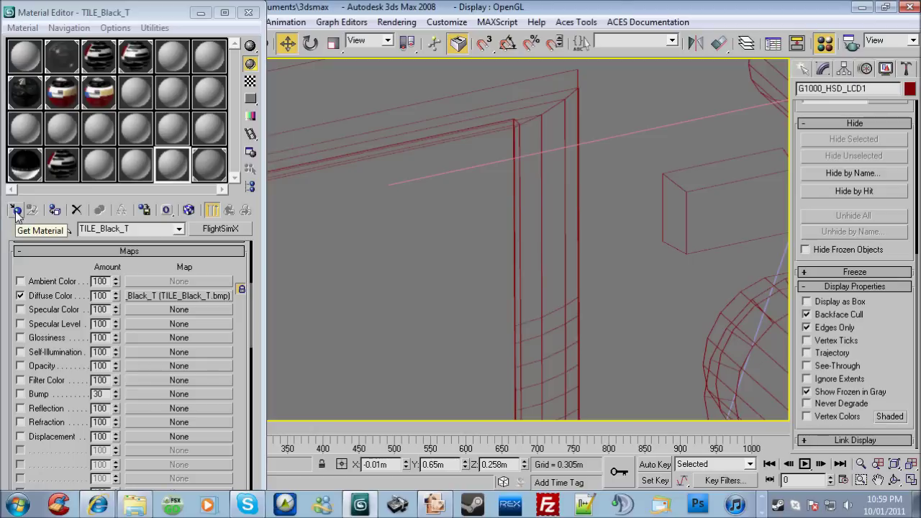
Step: Select G1000_HSD_LCD1 and sample its material from the viewport into the TILE_Black_T slot
left_click_drag(79, 15, 164, 19)
left_click(512, 136)
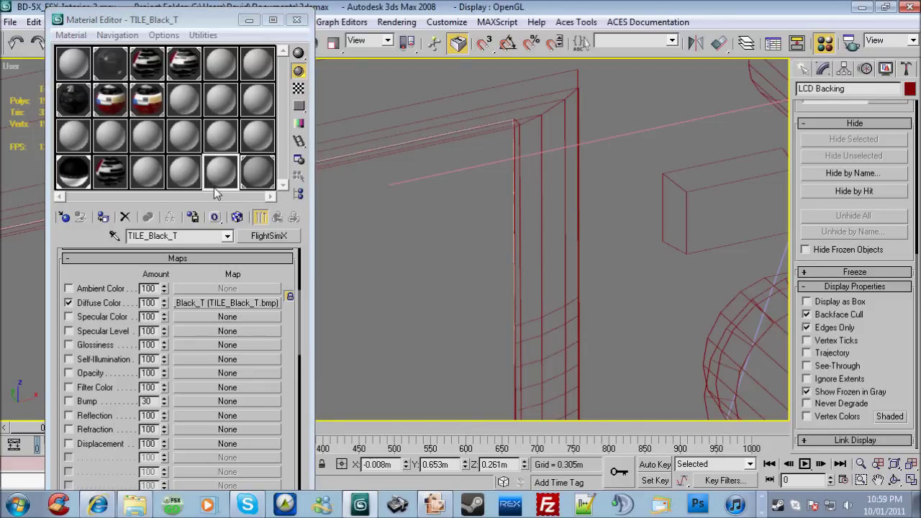
left_click(511, 171)
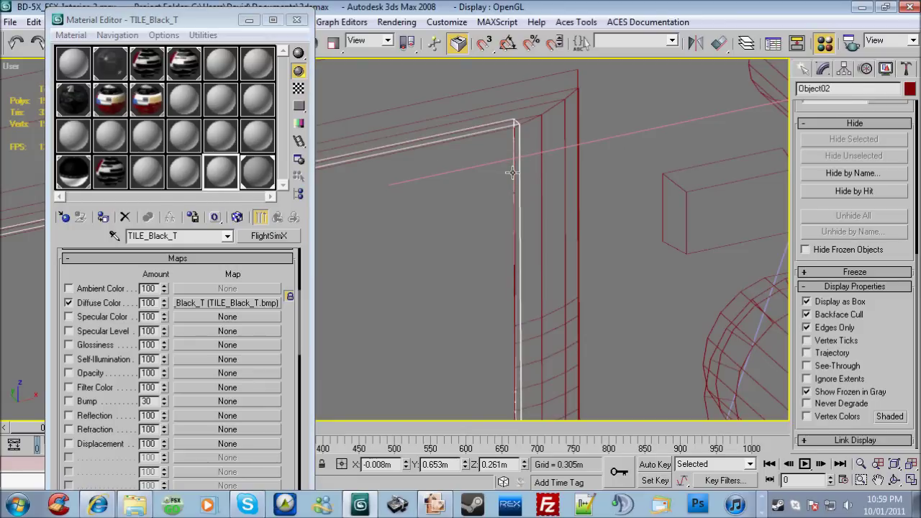
left_click(512, 171)
left_click(511, 171)
left_click(512, 171)
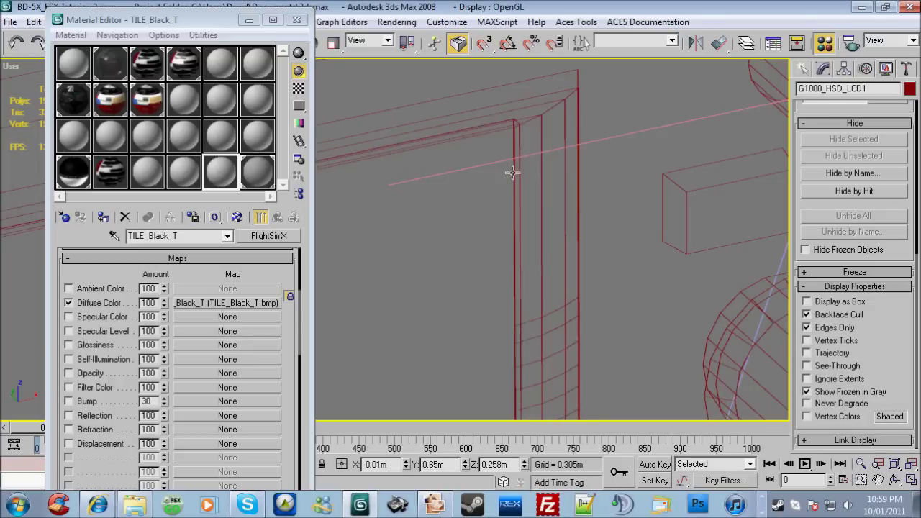
left_click(114, 236)
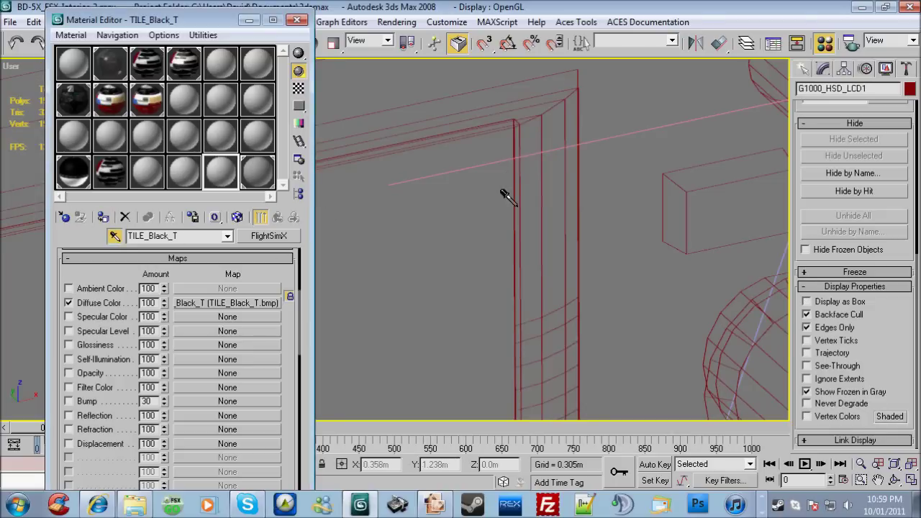
left_click(495, 187)
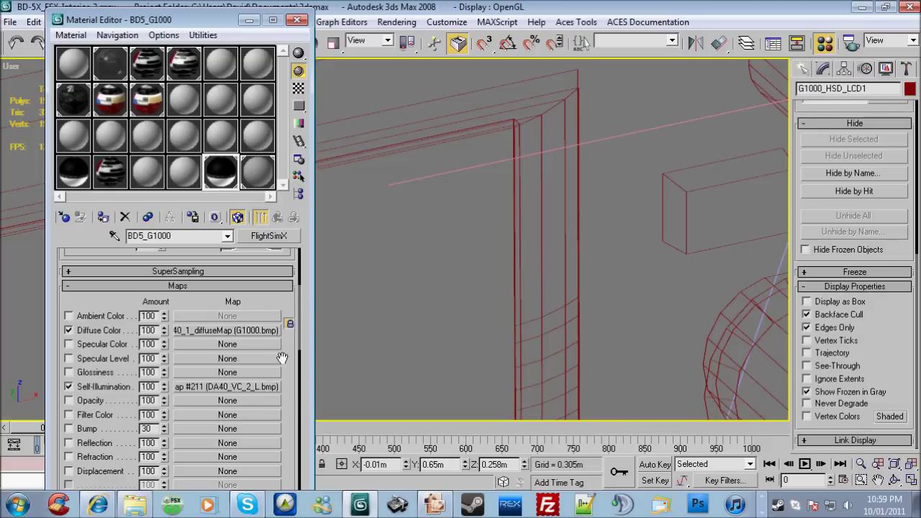
left_click_drag(299, 345, 303, 259)
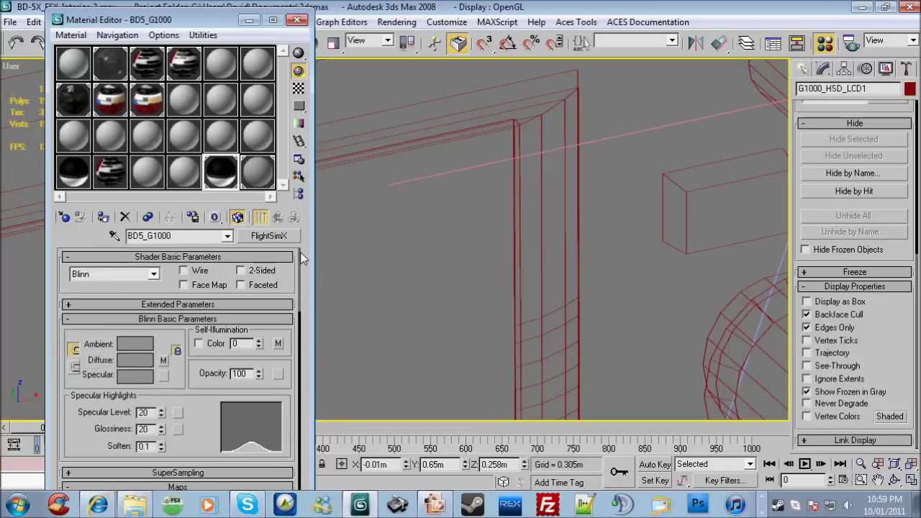
Step: Examine the G1000_PFD material's maps and the list of objects for selecting by that material
left_click(267, 176)
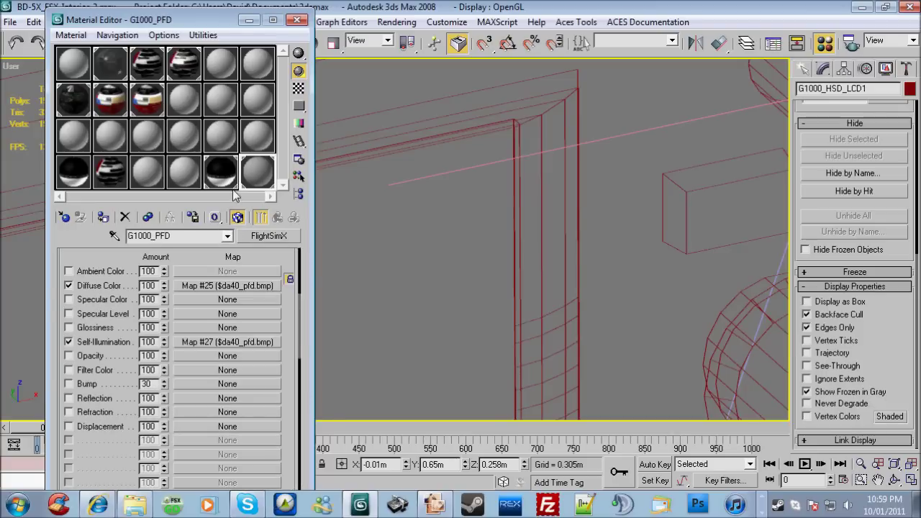
left_click(227, 236)
left_click(227, 236)
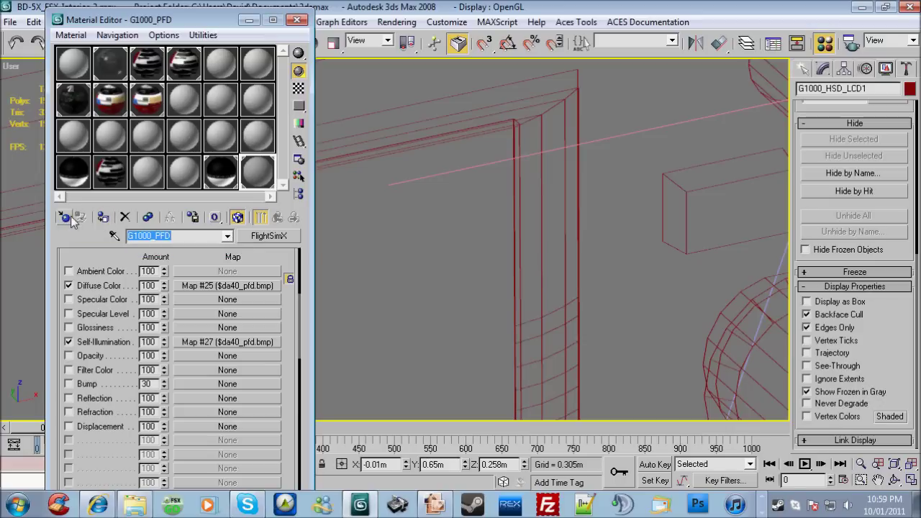
left_click(299, 177)
scroll(322, 317, "down", 4)
scroll(318, 314, "down", 5)
scroll(319, 314, "up", 12)
left_click(909, 6)
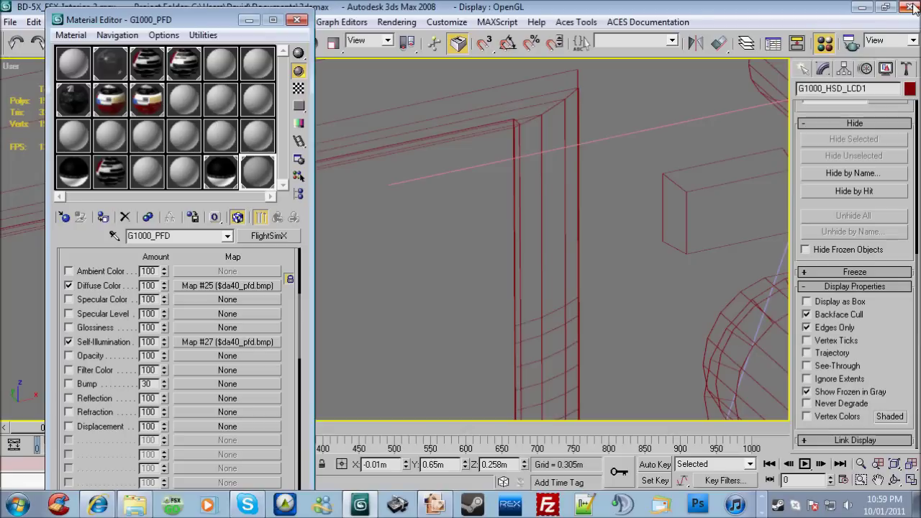
Step: Turn off Display as Box for Object02, the rectangle behind the LCD surface
left_click(512, 153)
left_click(512, 153)
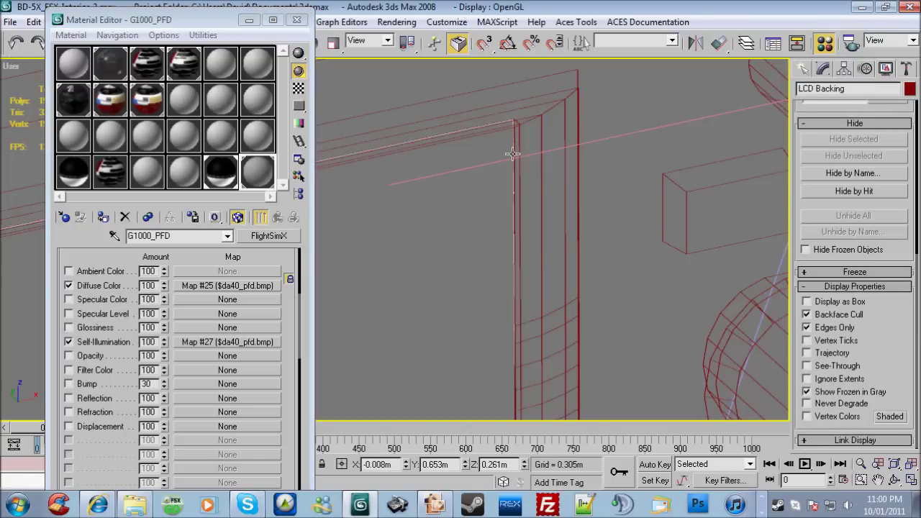
left_click(512, 153)
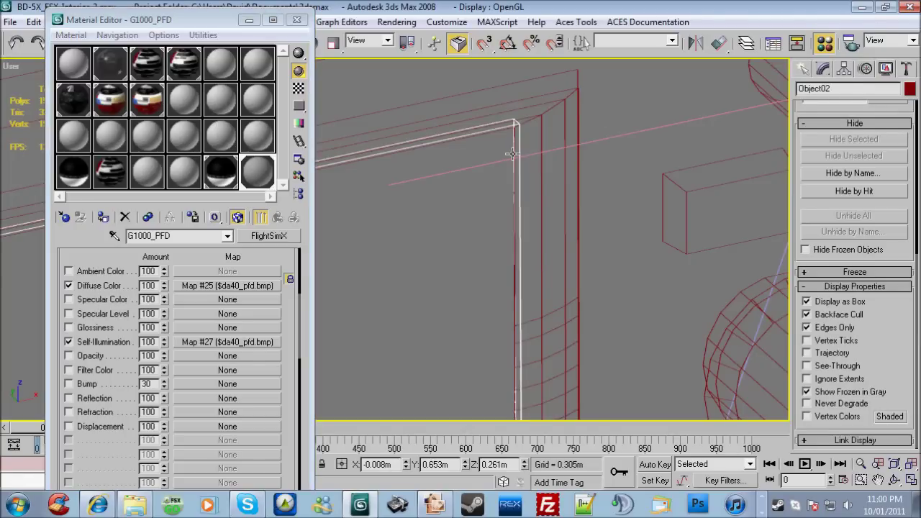
left_click(836, 304)
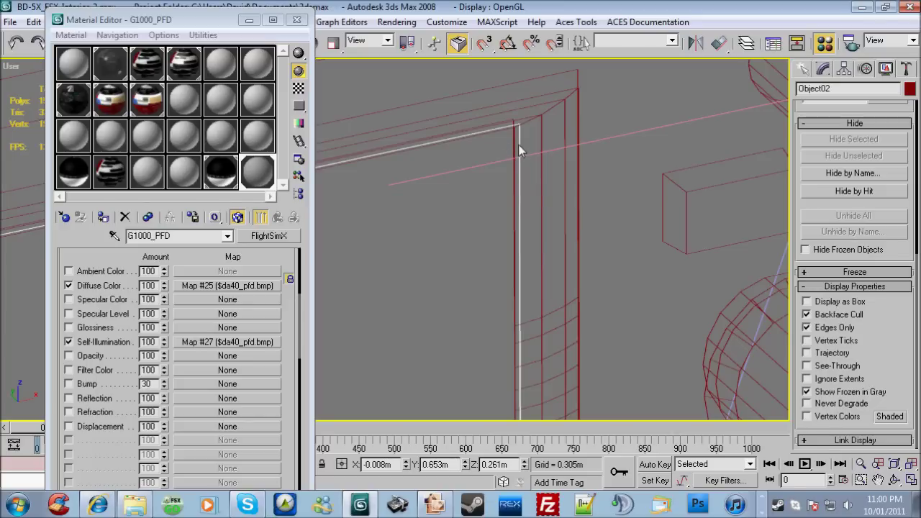
Step: Minimize the Material Editor and identify the overlapping LCD Backing, body and Object02 edges at the screen's upper corner
scroll(514, 133, "up", 2)
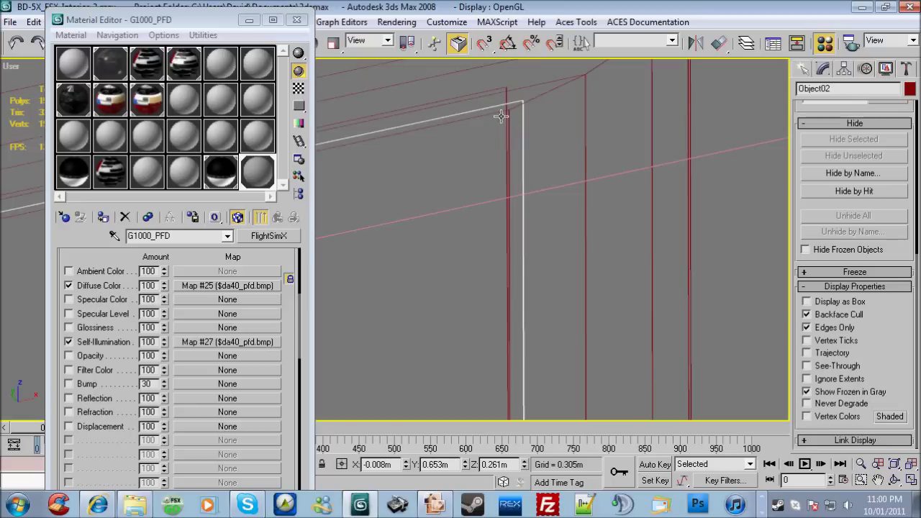
left_click(499, 88)
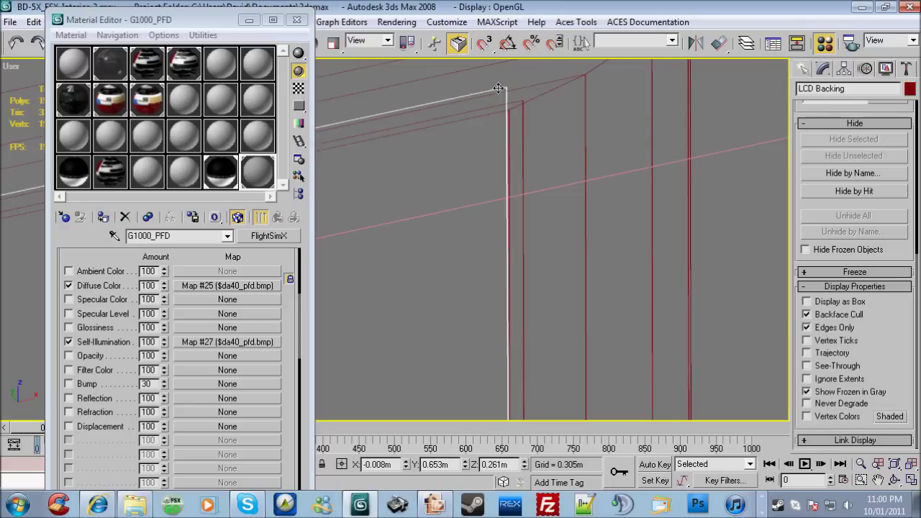
left_click(249, 19)
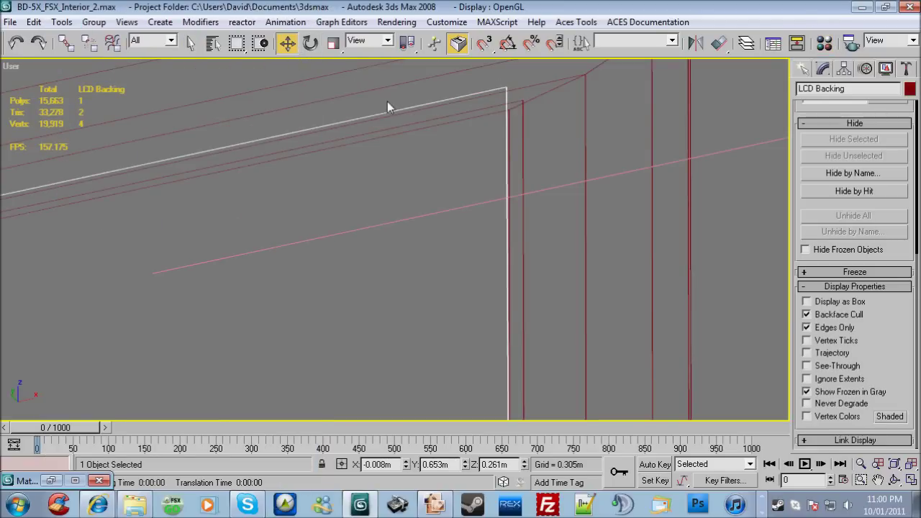
left_click(524, 115)
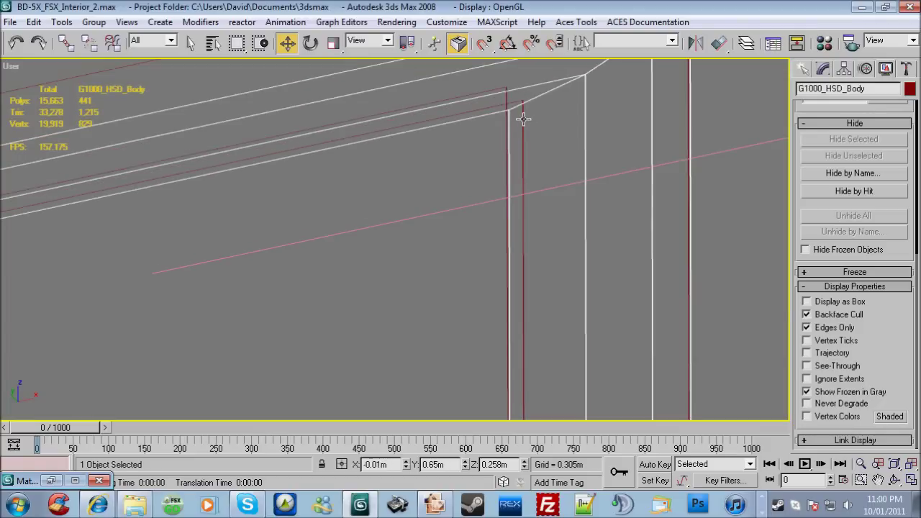
left_click(523, 119)
scroll(524, 120, "down", 6)
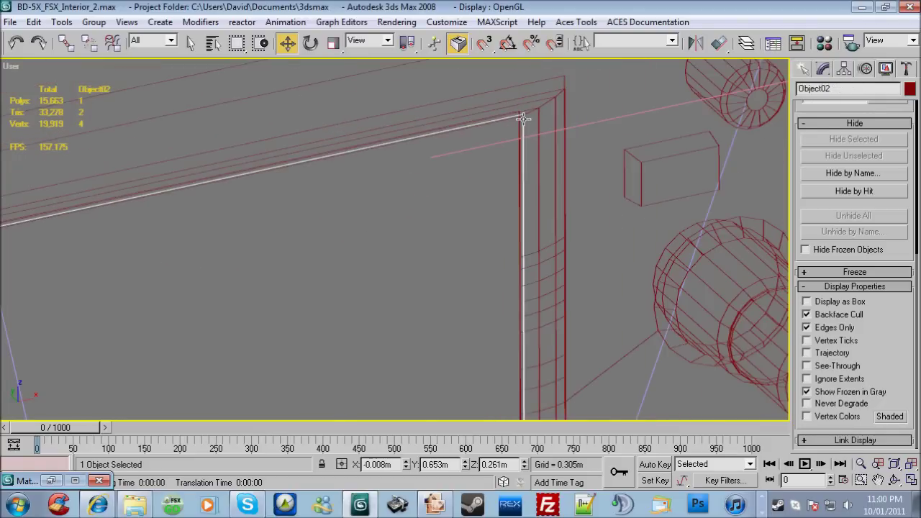
Step: Inspect the glass, Object02 and LCD surface layers at the screen's lower corner in wireframe and shaded display
scroll(511, 416, "up", 5)
scroll(546, 389, "up", 3)
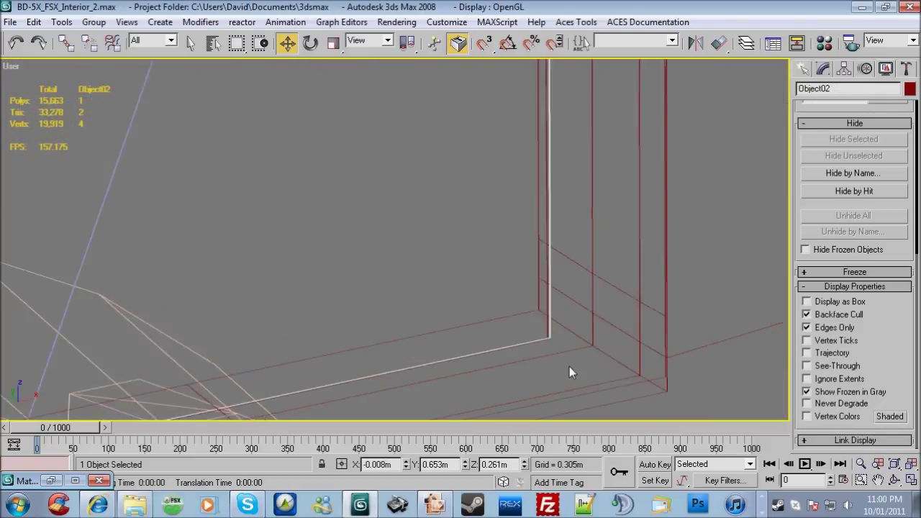
left_click(533, 328)
left_click(540, 323)
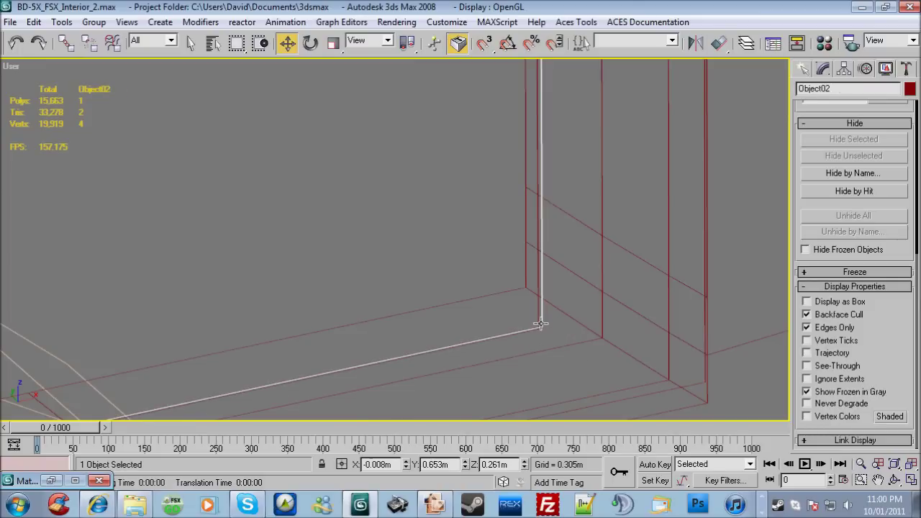
scroll(541, 323, "down", 5)
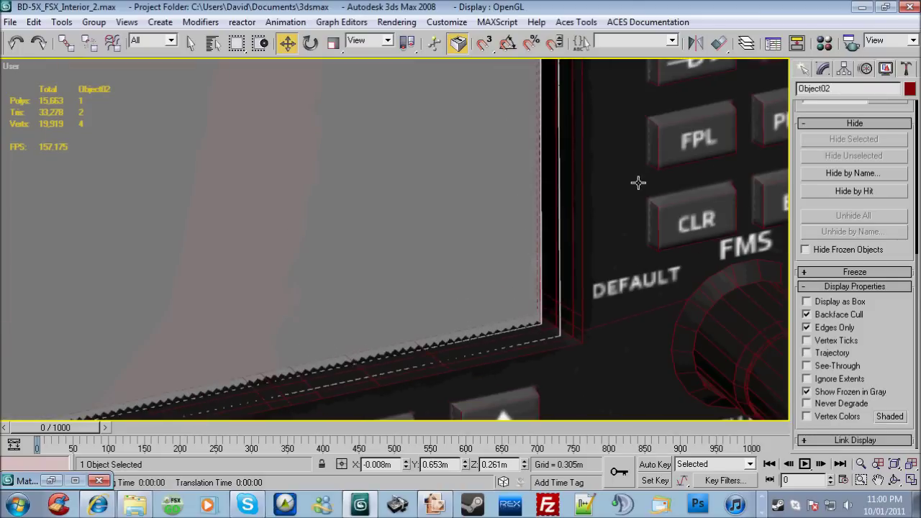
scroll(554, 303, "up", 6)
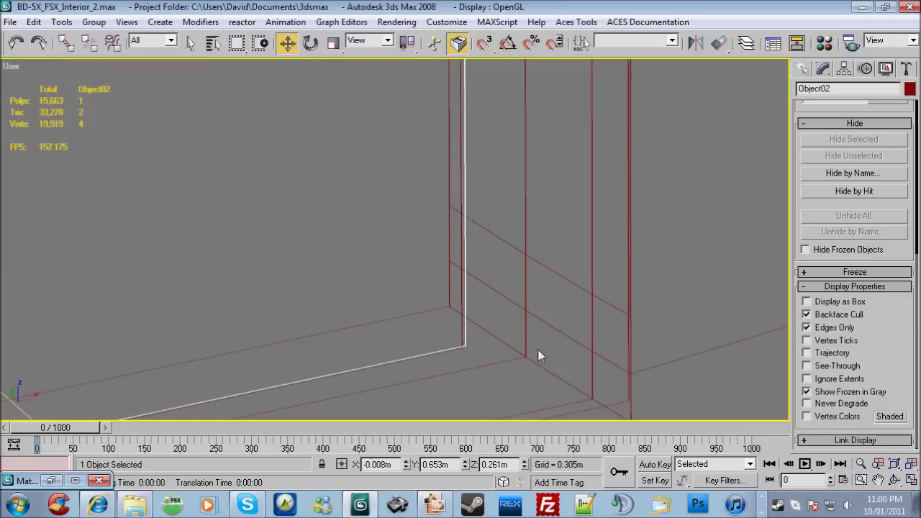
left_click(625, 404)
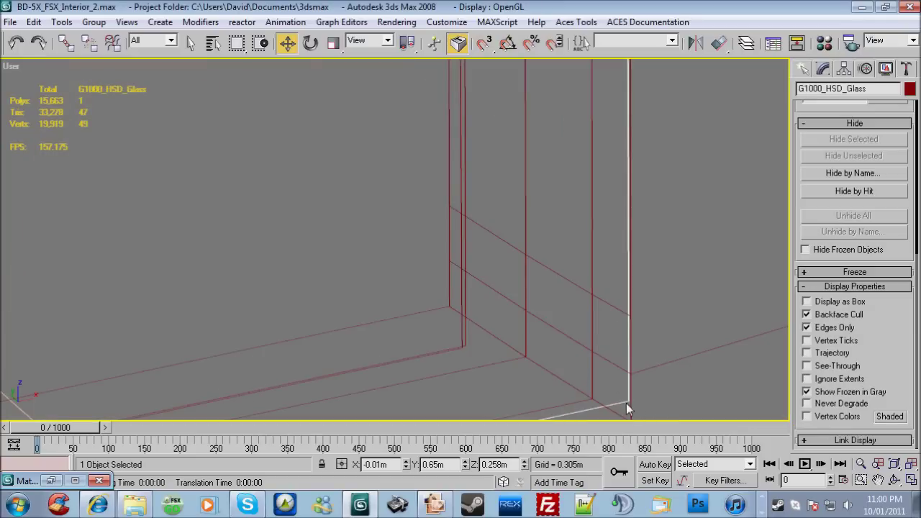
left_click(461, 343)
left_click(466, 340)
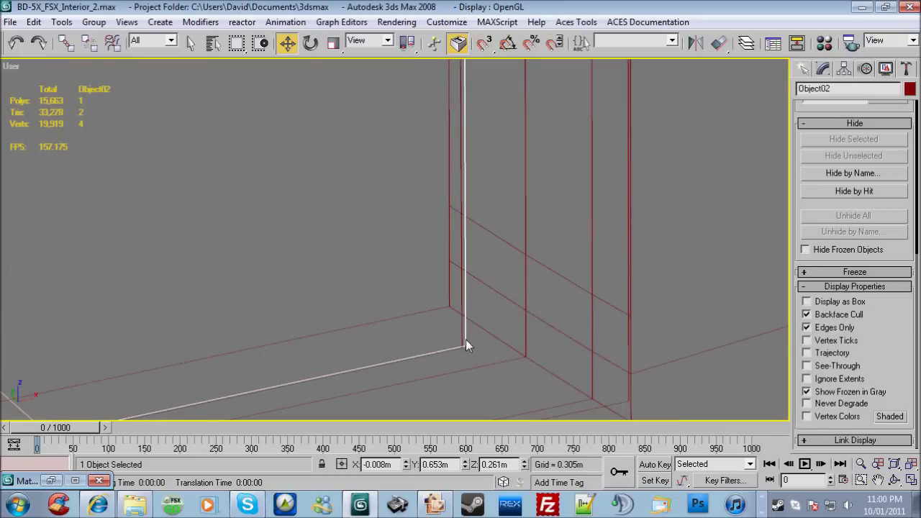
left_click(438, 308)
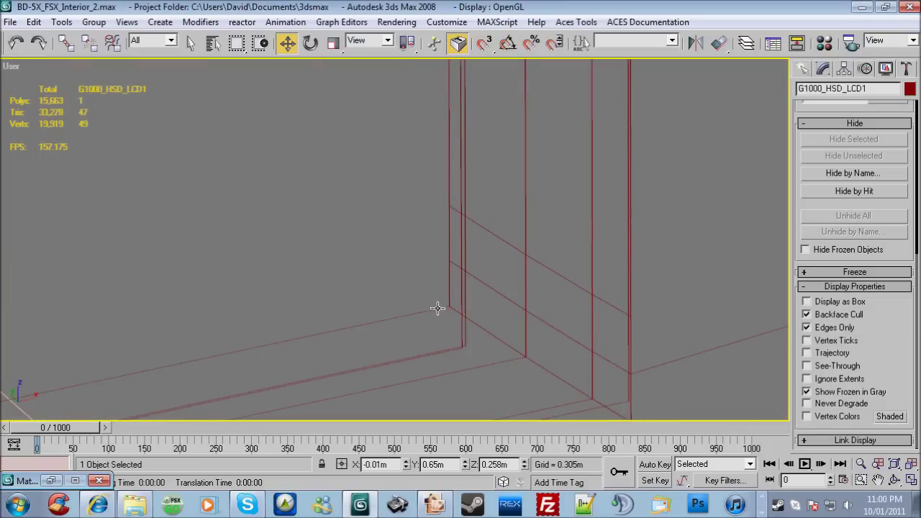
Step: Move the G1000_HSD_LCD1 surface out in front of the instrument panel, to about Y 0.286 m
left_click(437, 308)
left_click(437, 308)
scroll(437, 308, "down", 10)
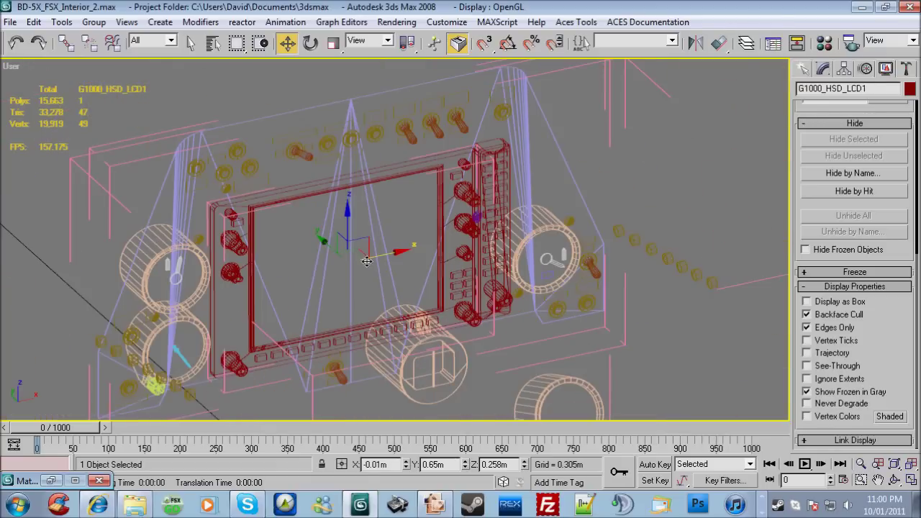
left_click_drag(349, 257, 616, 346)
right_click(617, 346)
key("F3")
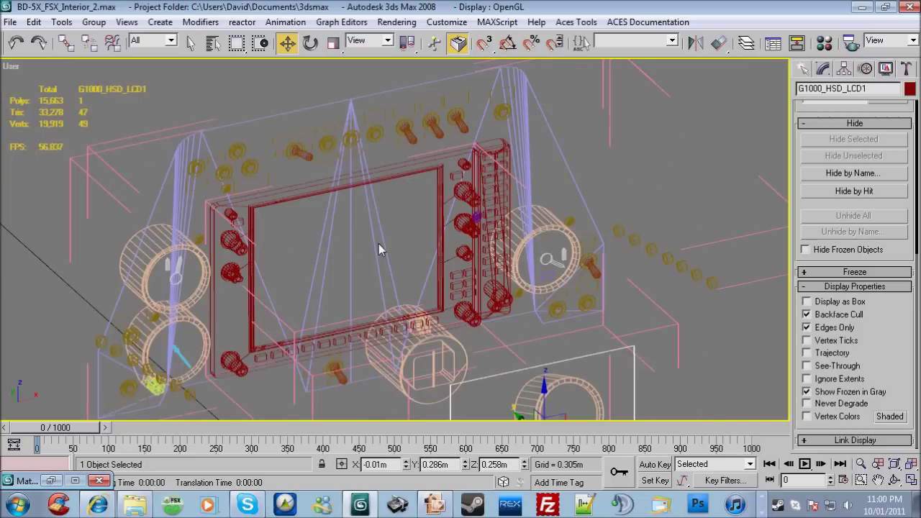
Step: Pick LCD Backing at the screen's edge and pull it out between the panel and the LCD surface
left_click(439, 201)
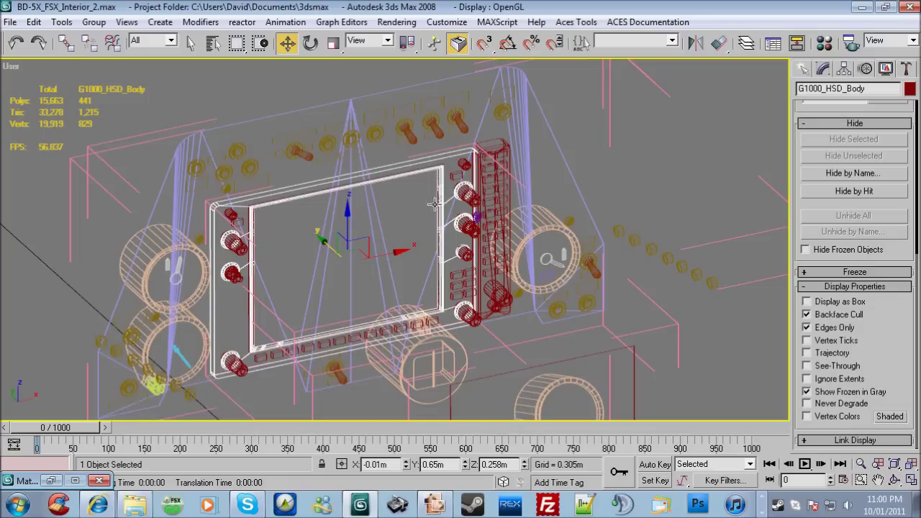
left_click(435, 204)
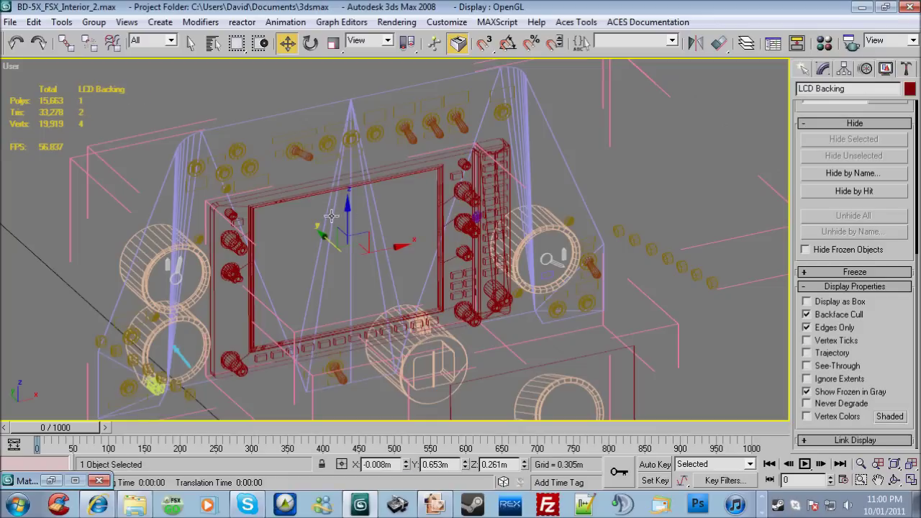
left_click_drag(323, 240, 449, 359)
key("F3")
Step: Pull the G1000_HSD_Glass pane forward past the other layers, to about Y 0.136 m
left_click(435, 188)
key("F3")
scroll(441, 184, "up", 8)
scroll(451, 181, "down", 10)
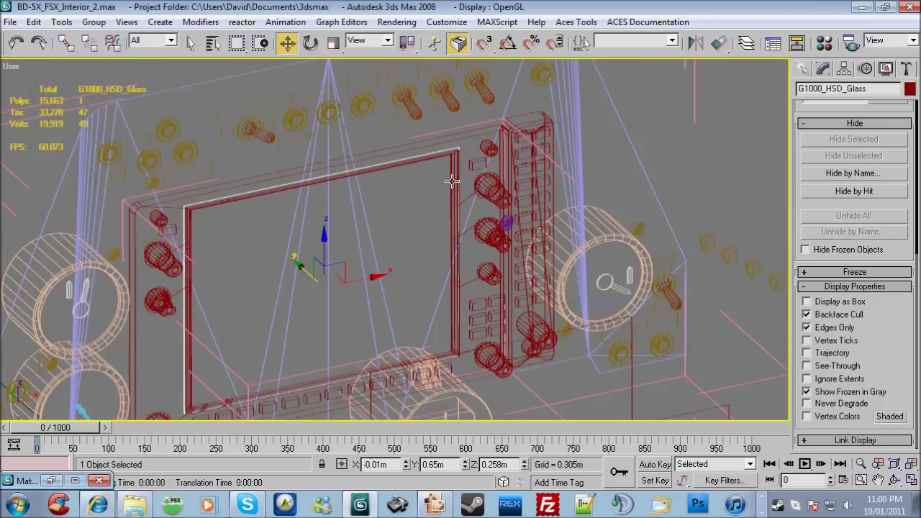
key("F3")
left_click_drag(405, 197, 464, 184)
Step: Move Object02 out of the G1000 screen to about Y 0.217 m, between the LCD surface and the glass
scroll(467, 180, "up", 8)
scroll(467, 179, "up", 10)
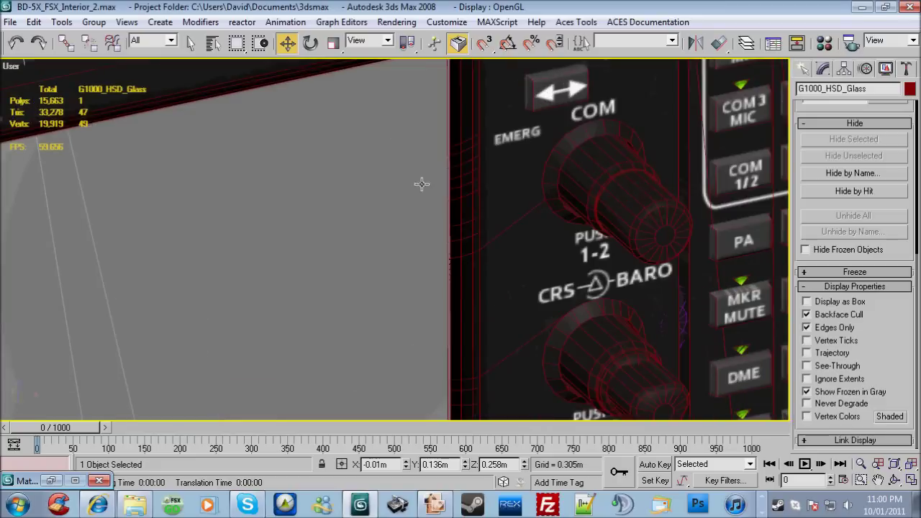
left_click(436, 195)
scroll(437, 195, "down", 10)
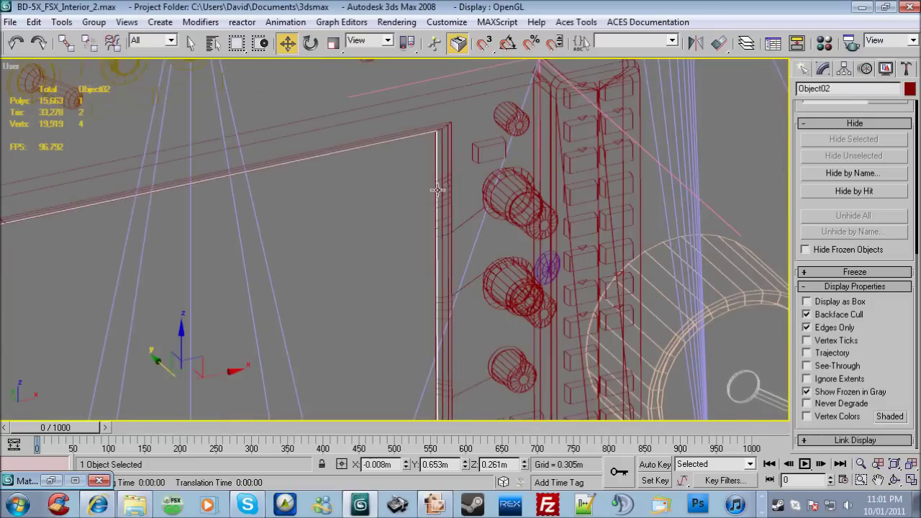
left_click_drag(381, 273, 677, 415)
scroll(588, 172, "down", 2)
middle_click_drag(588, 172, 725, 332, "alt")
scroll(684, 304, "up", 5)
key("F3")
scroll(536, 180, "down", 3)
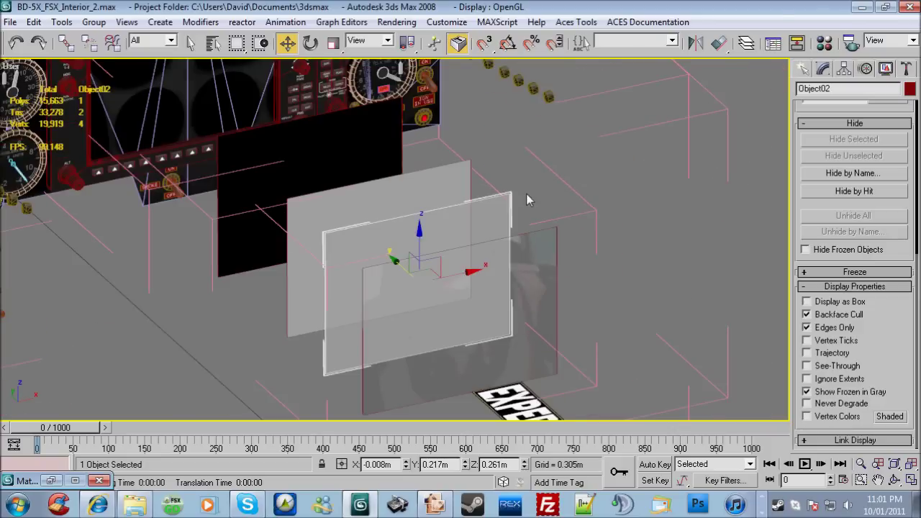
left_click(524, 191)
Step: Reopen the Material Editor and sample the material of the frontmost glass pane
scroll(446, 231, "up", 4)
scroll(593, 173, "down", 3)
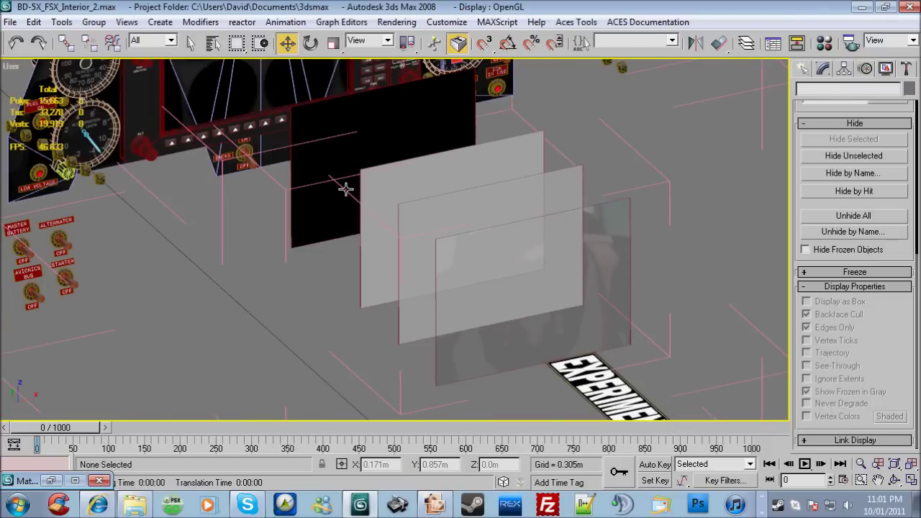
left_click(824, 43)
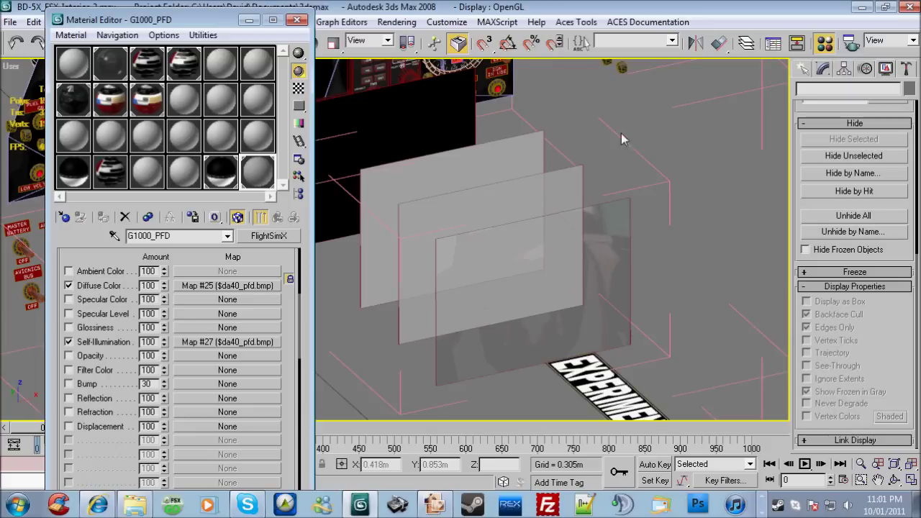
left_click(114, 235)
left_click(611, 284)
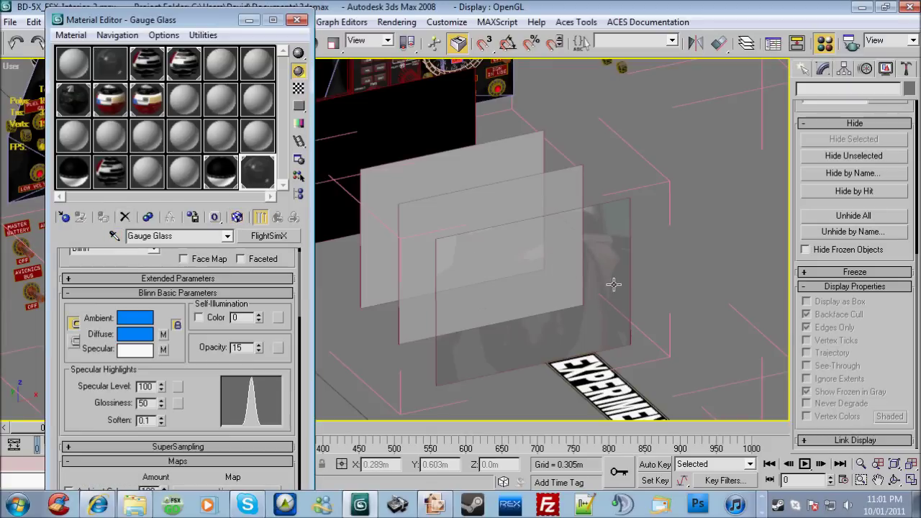
Step: Sample Object02's material, select the object and open its name for editing
left_click(114, 235)
left_click(407, 312)
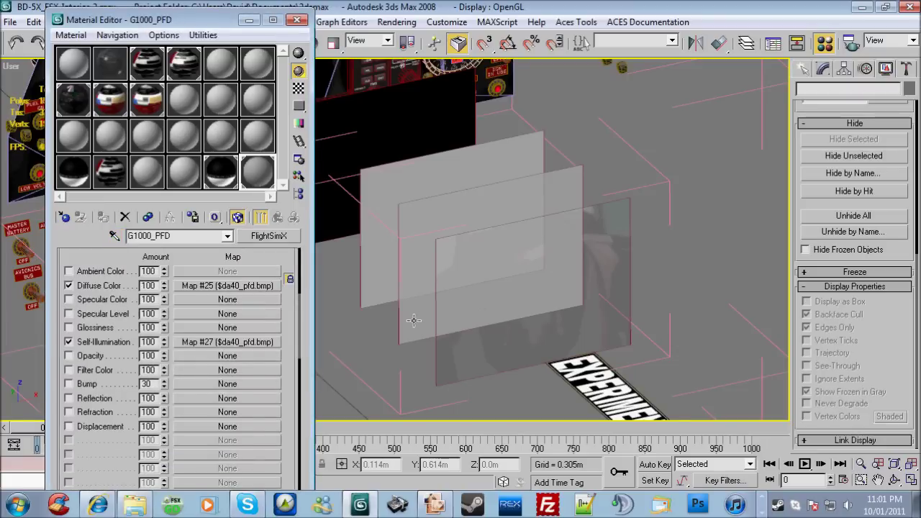
left_click(413, 320)
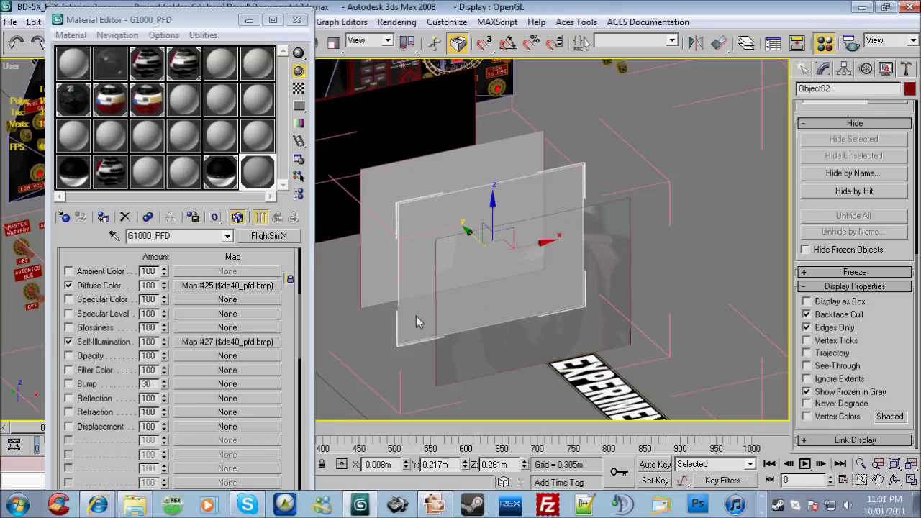
left_click(850, 88)
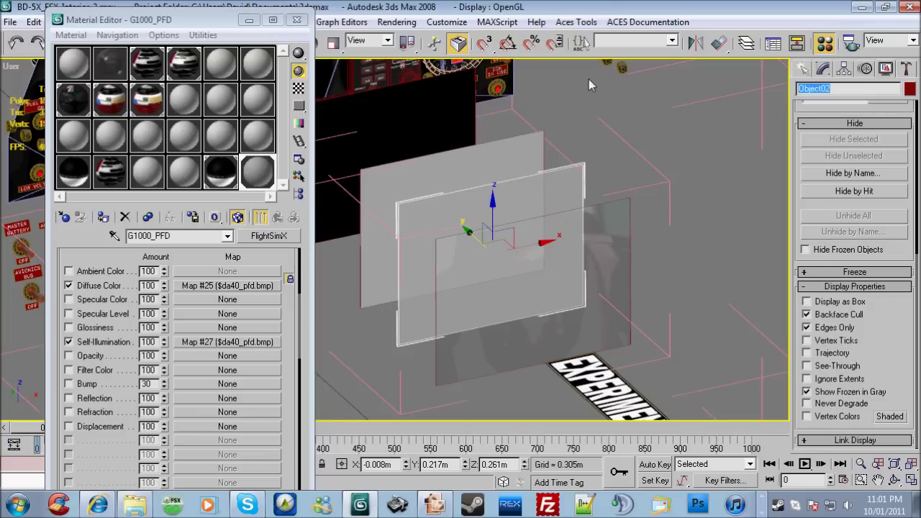
type("Fl")
Step: Sample the G1000_HSD_LCD1 surface's material into the BD5_G1000 sample slot and examine its maps
left_click(382, 277)
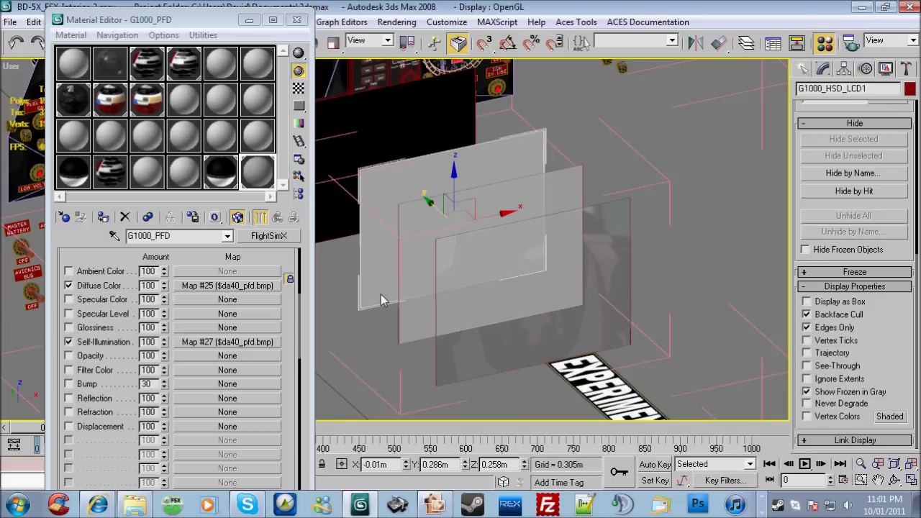
left_click(222, 176)
left_click(113, 235)
left_click(394, 269)
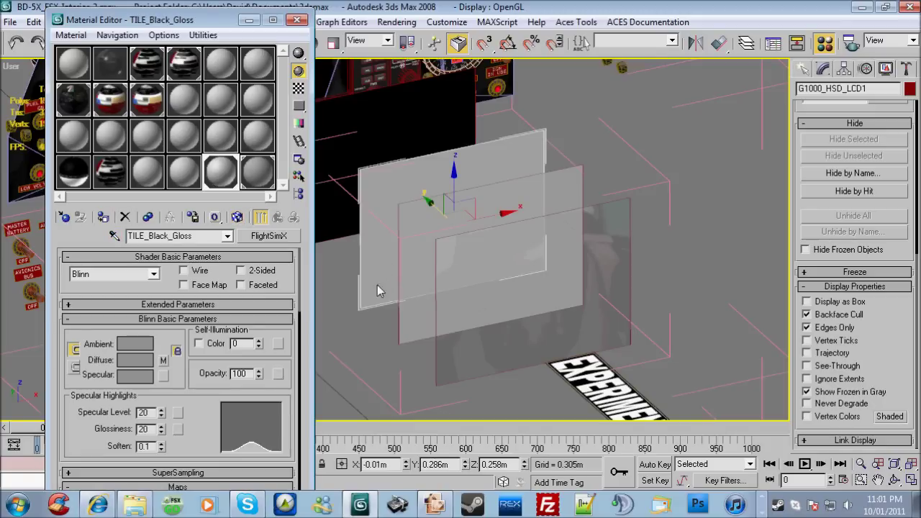
left_click(115, 235)
left_click(364, 259)
left_click_drag(194, 417, 232, 265)
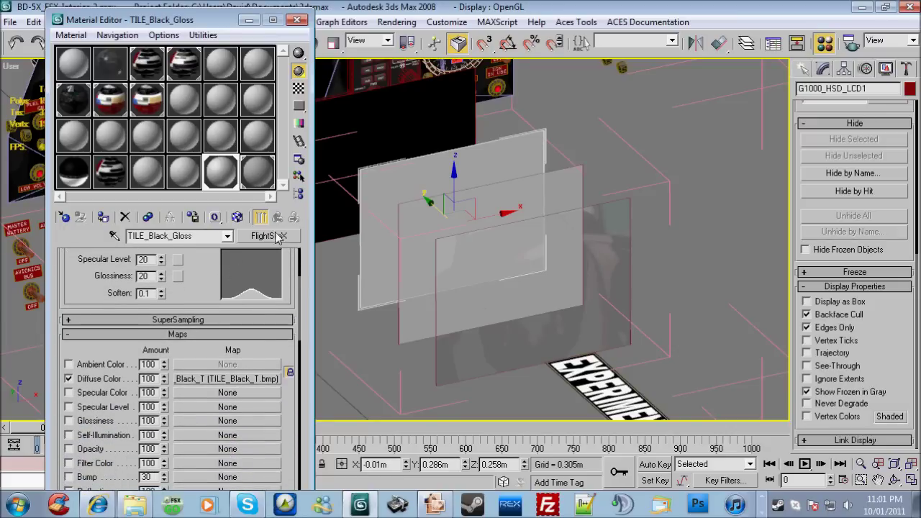
Step: Sample the material of the black LCD Backing plane and clear the selection
left_click(318, 210)
left_click(114, 235)
left_click(340, 214)
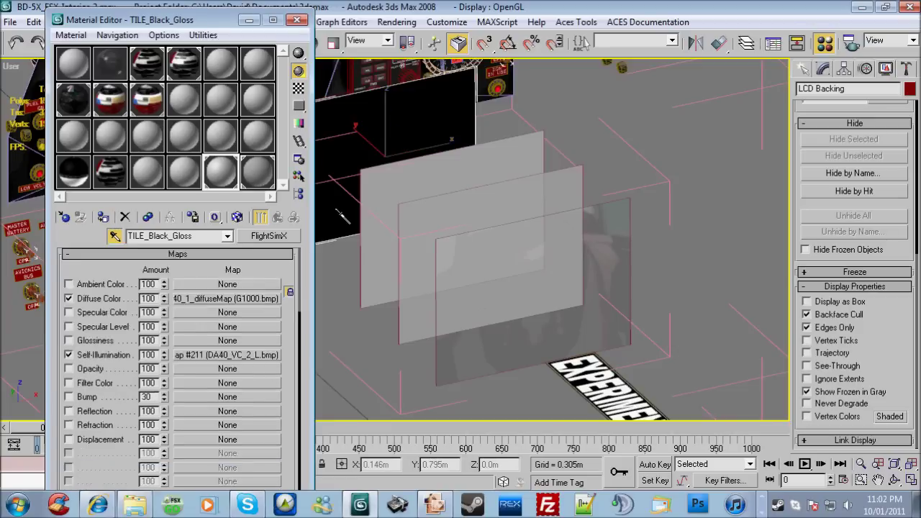
left_click(338, 292)
Step: Examine the layer order of the separated LCD Backing, LCD surface, Object02 and glass planes
scroll(517, 290, "down", 3)
scroll(517, 290, "down", 2)
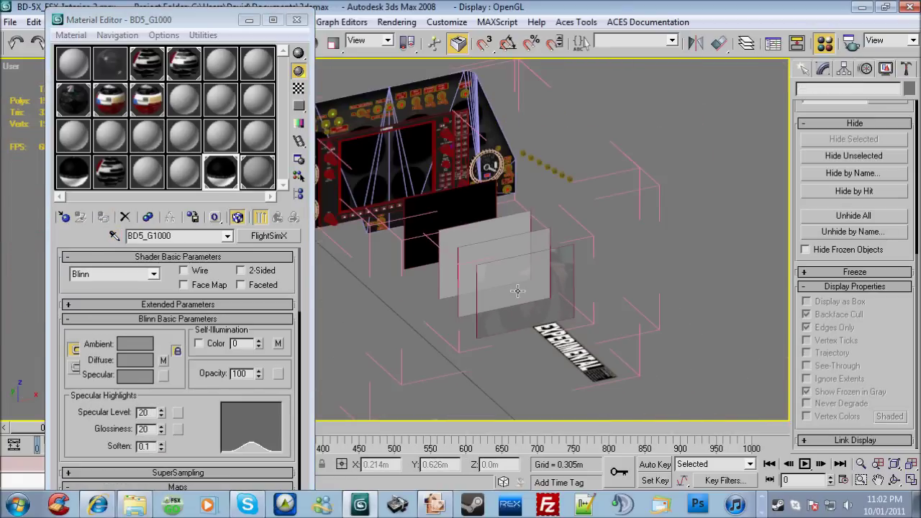
scroll(468, 253, "up", 5)
scroll(624, 258, "down", 1)
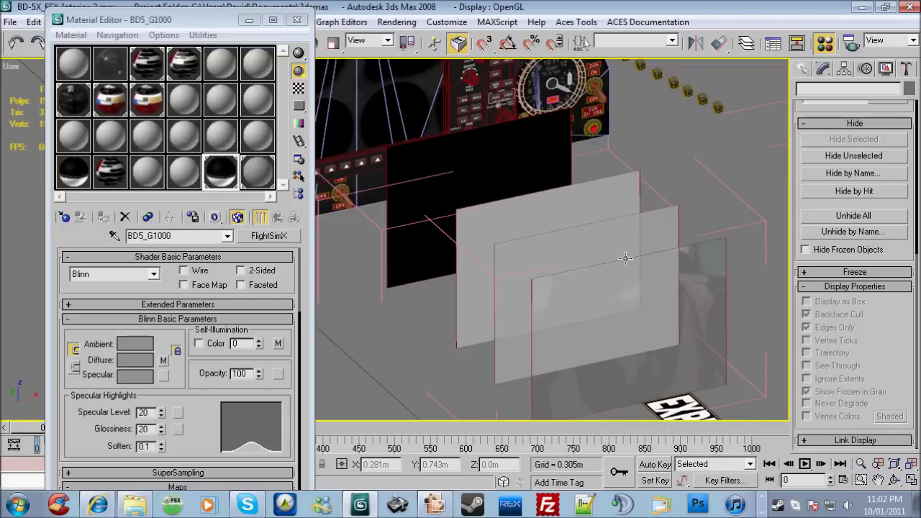
scroll(669, 251, "up", 2)
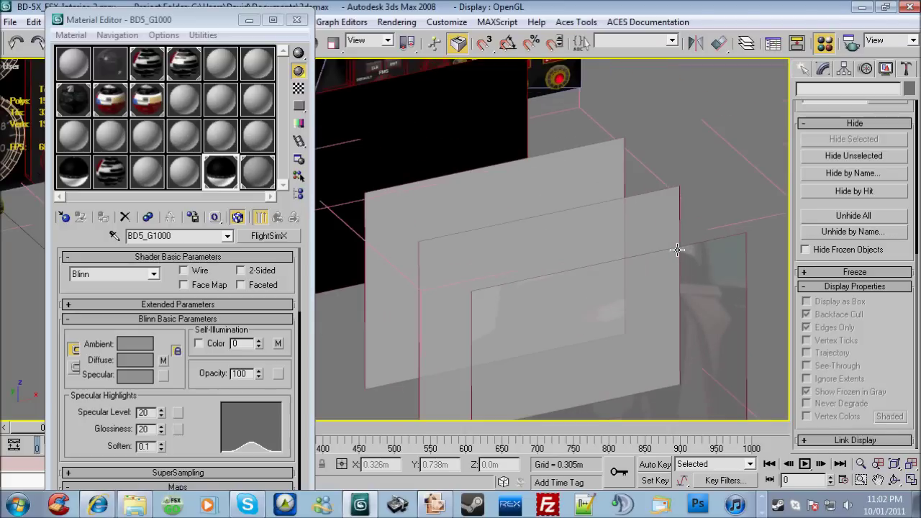
scroll(532, 233, "down", 2)
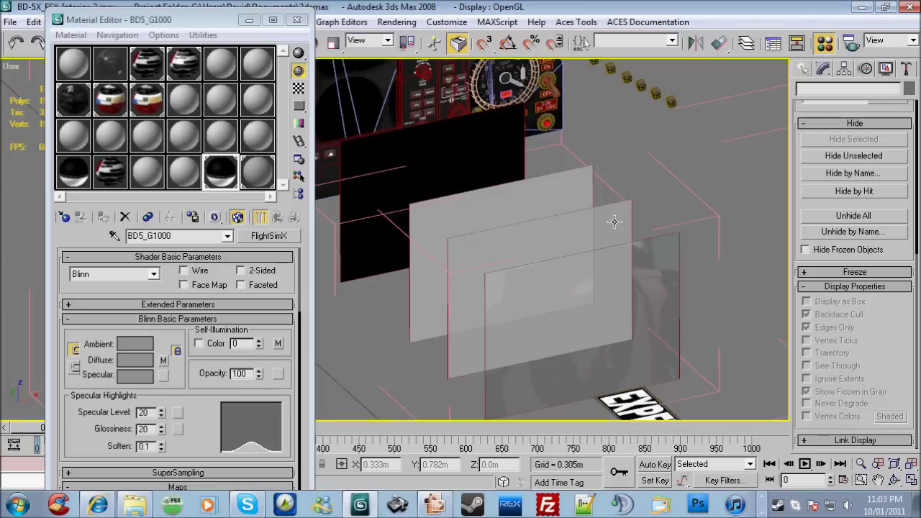
Step: Save the BD-5X interior scene and bring up the dialog for opening another file
left_click(10, 22)
left_click(28, 117)
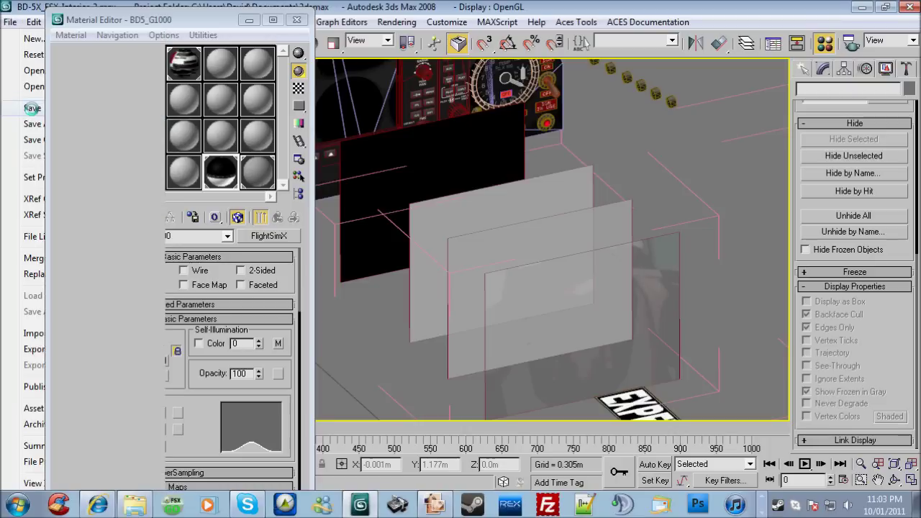
left_click(11, 22)
left_click(39, 72)
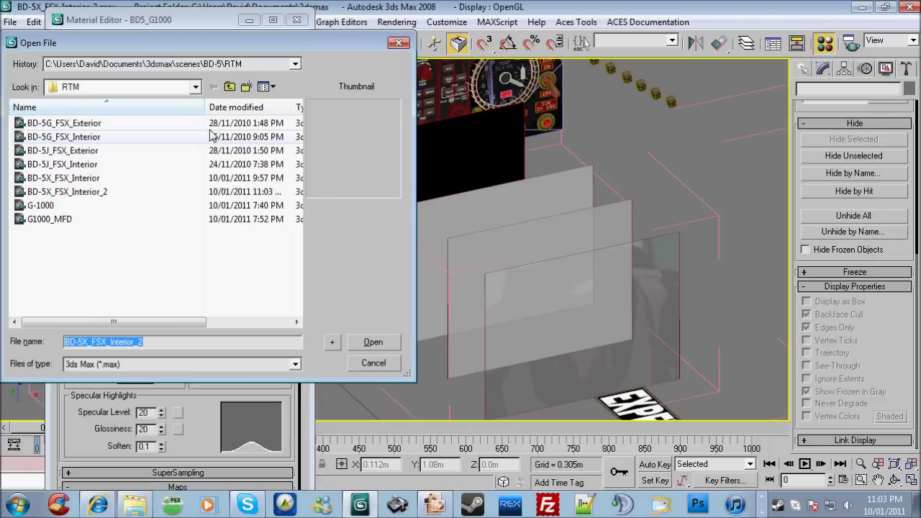
left_click(231, 87)
left_click(230, 87)
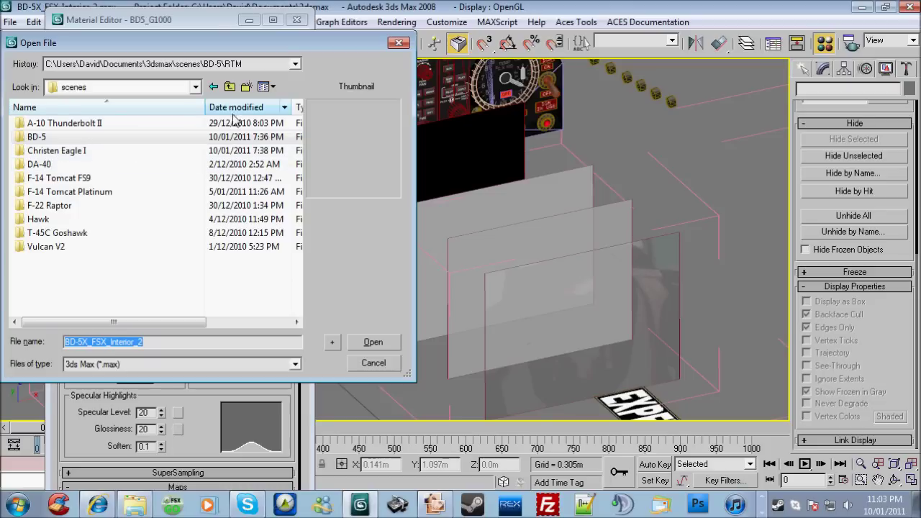
double_click(43, 165)
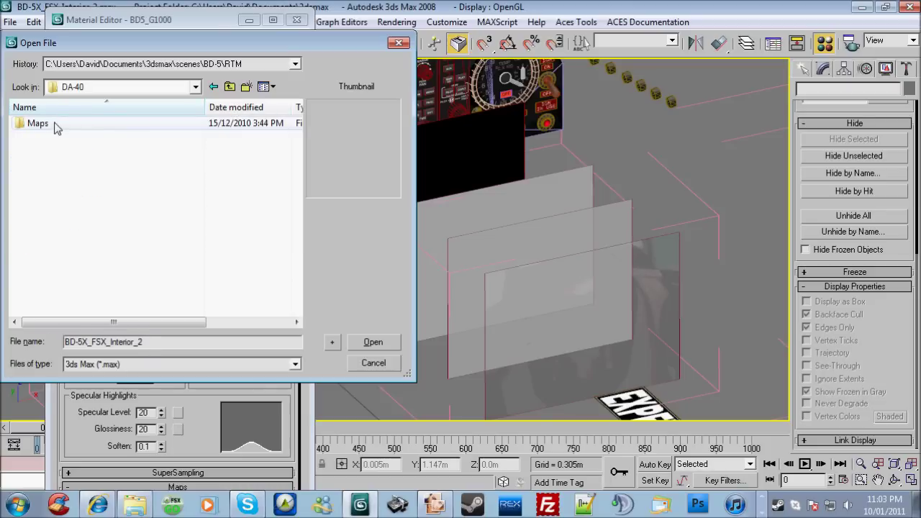
Step: Open DA-40_XLS_VC_2 from the 1.6 subfolder of the Development Source DA-40 aircraft folder, continuing without its missing external files
left_click(197, 87)
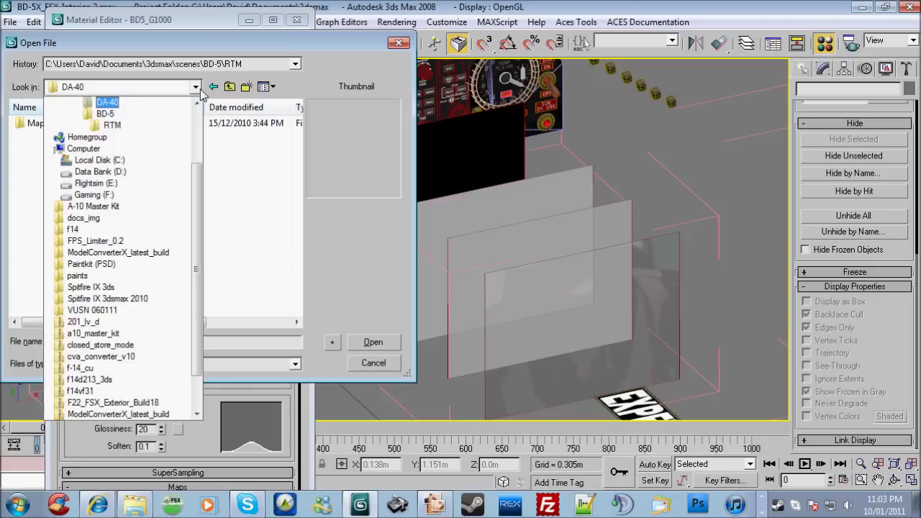
left_click(90, 182)
double_click(49, 122)
double_click(57, 126)
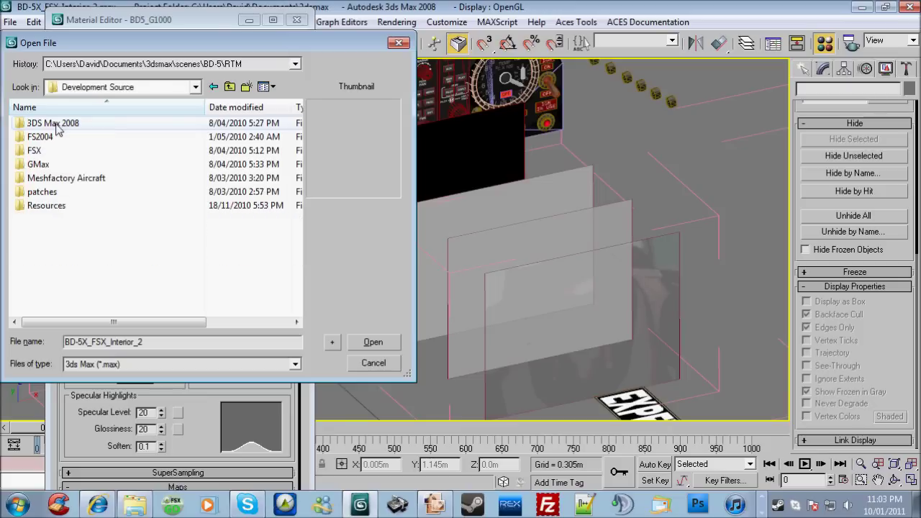
double_click(57, 127)
double_click(56, 127)
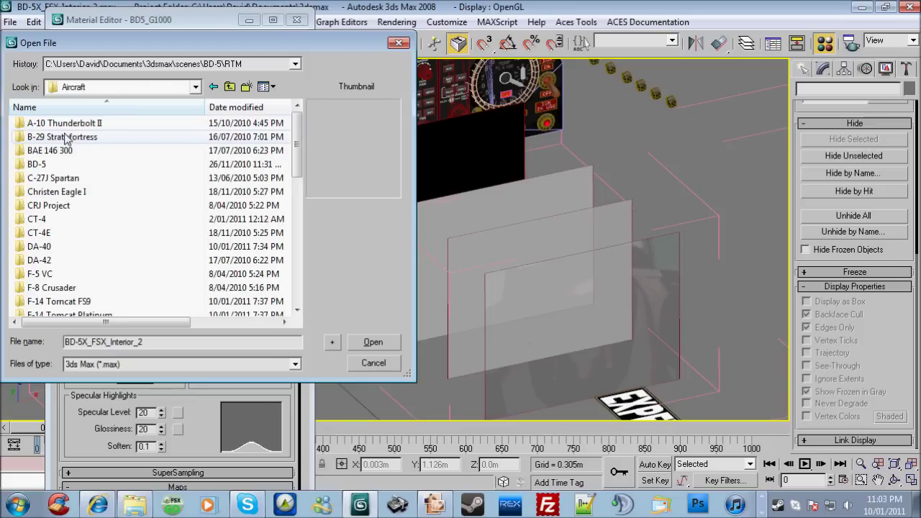
double_click(59, 247)
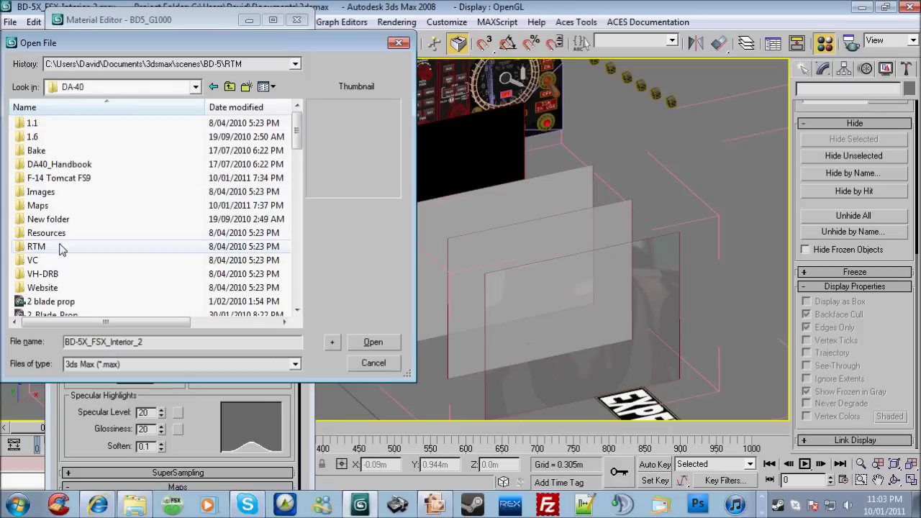
double_click(85, 136)
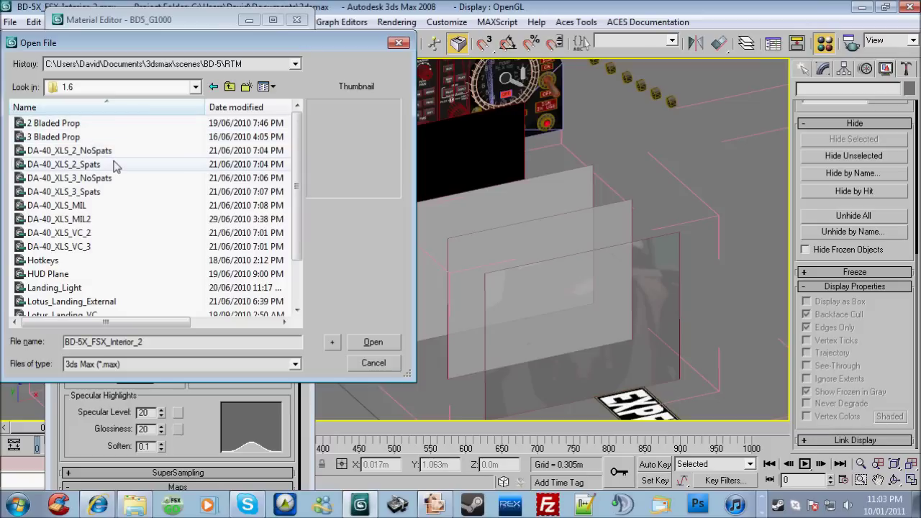
double_click(102, 234)
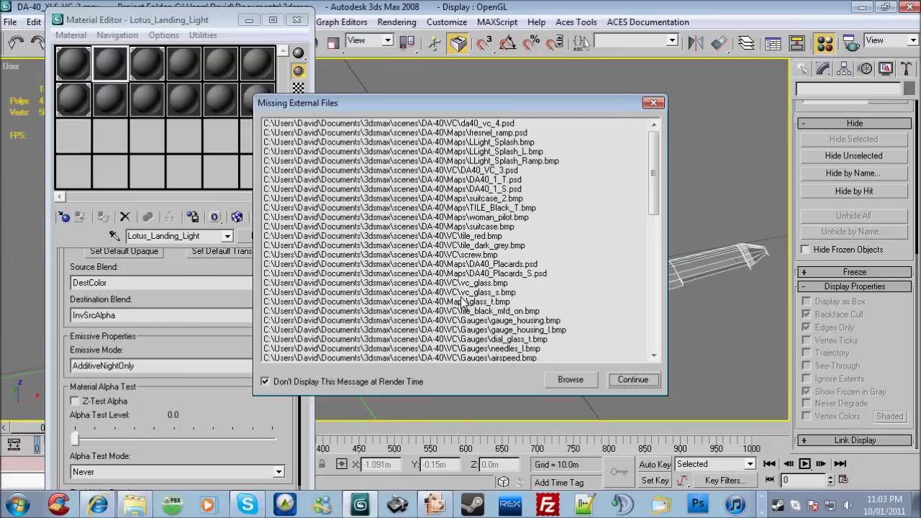
left_click(633, 380)
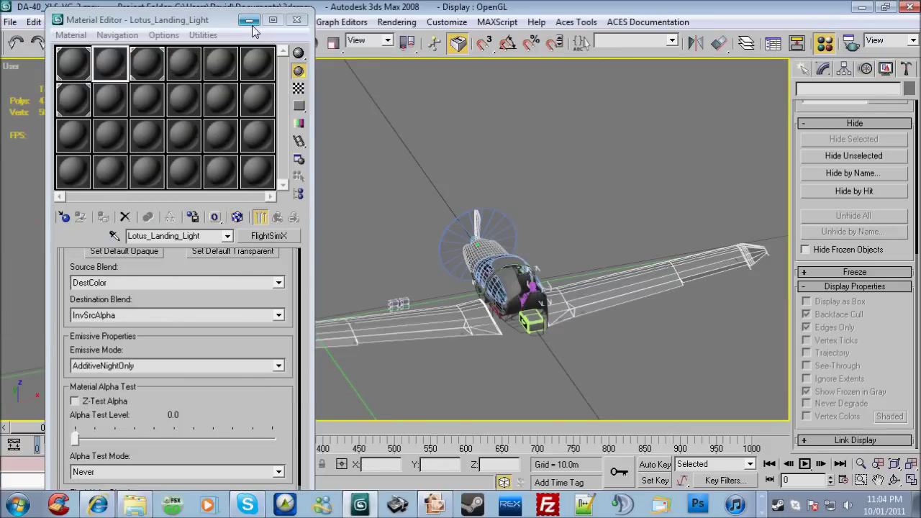
Step: Minimize the Material Editor and get a close view of the G1000 screens inside the DA-40 cockpit
left_click(249, 20)
scroll(579, 234, "up", 2)
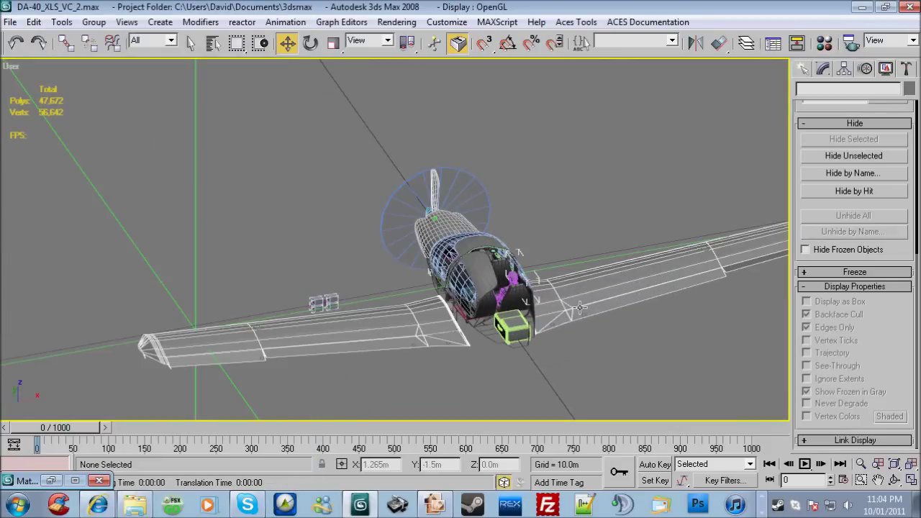
left_click(894, 480)
mouse_move(450, 274)
left_mouse_down()
mouse_move(437, 239)
mouse_move(437, 263)
mouse_move(553, 230)
left_mouse_up()
scroll(362, 168, "up", 4)
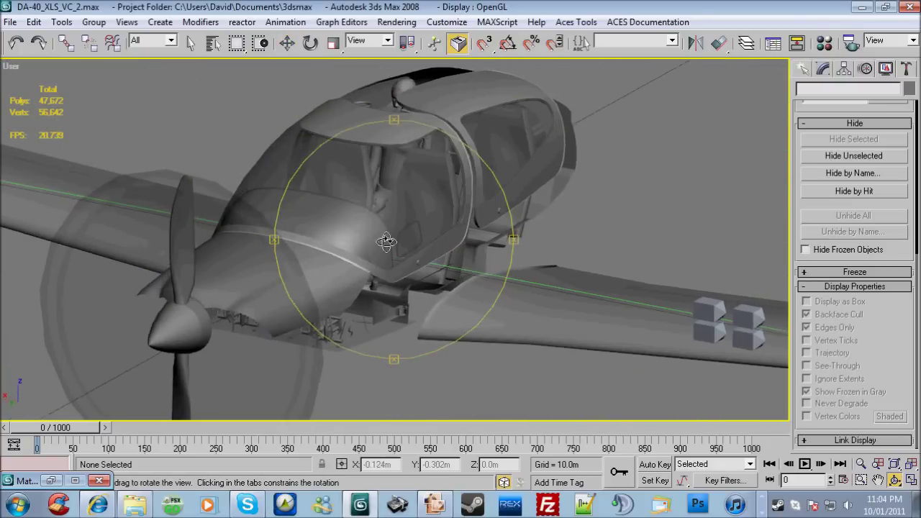
scroll(326, 245, "up", 3)
scroll(326, 245, "up", 2)
left_click_drag(326, 245, 262, 253)
scroll(266, 245, "up", 3)
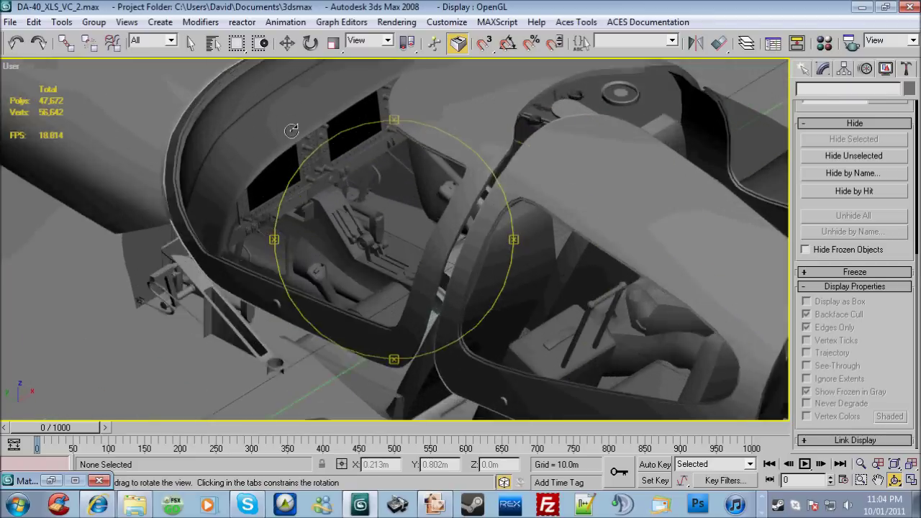
Step: Switch the view to wireframe, select the G1000_Off object on the instrument panel and hide it
left_click(190, 43)
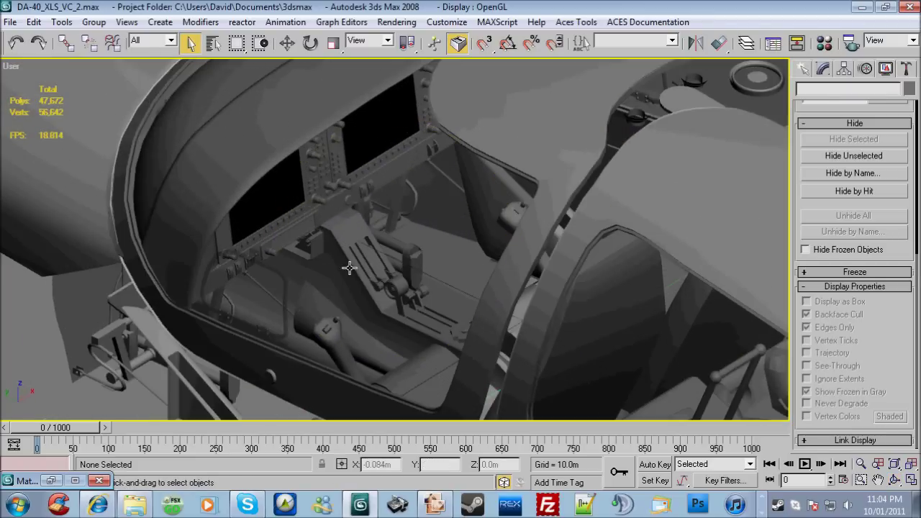
left_click(280, 164)
key("F3")
left_click(282, 167)
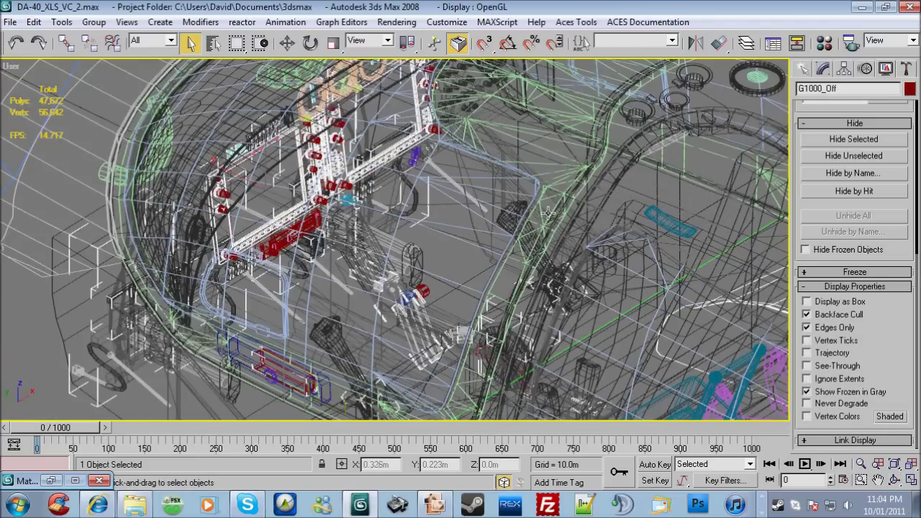
left_click(844, 142)
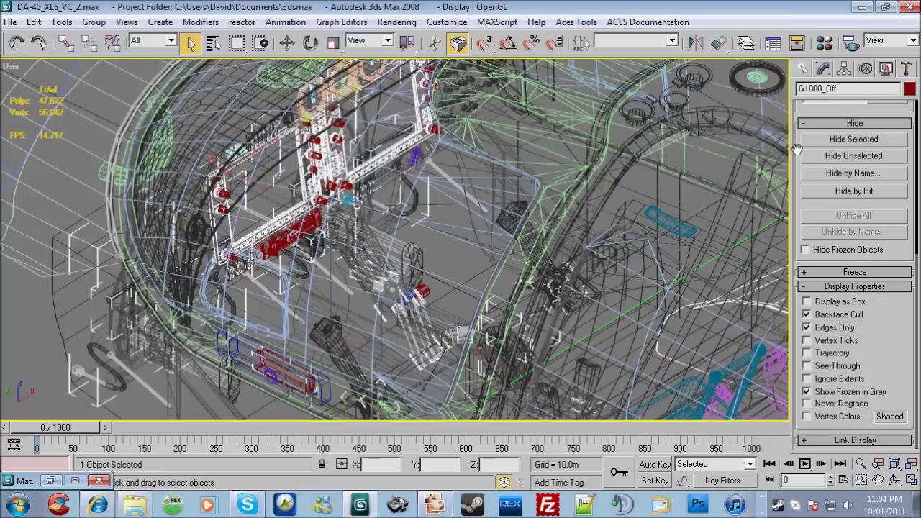
Step: Isolate the Virtual_Cockpit group with the two G1000 screens by hiding all unselected objects, and return to shaded display
left_click(306, 177)
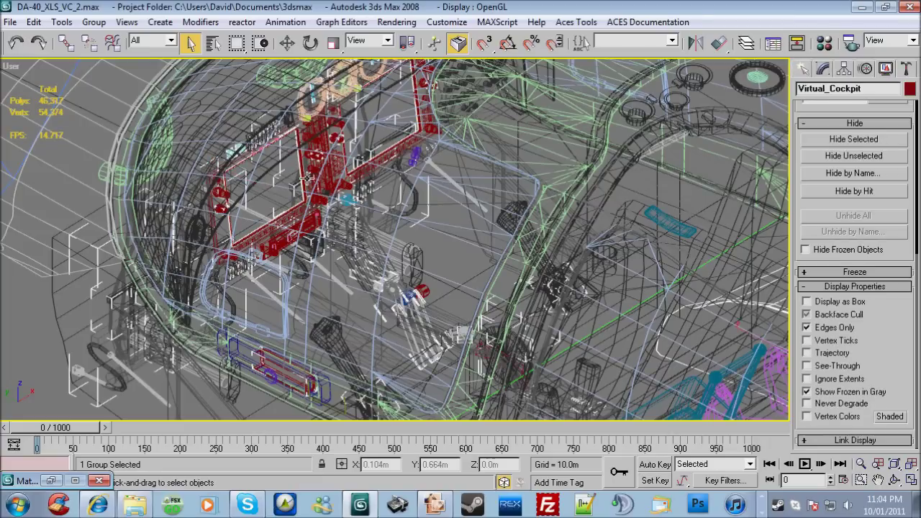
left_click(853, 139)
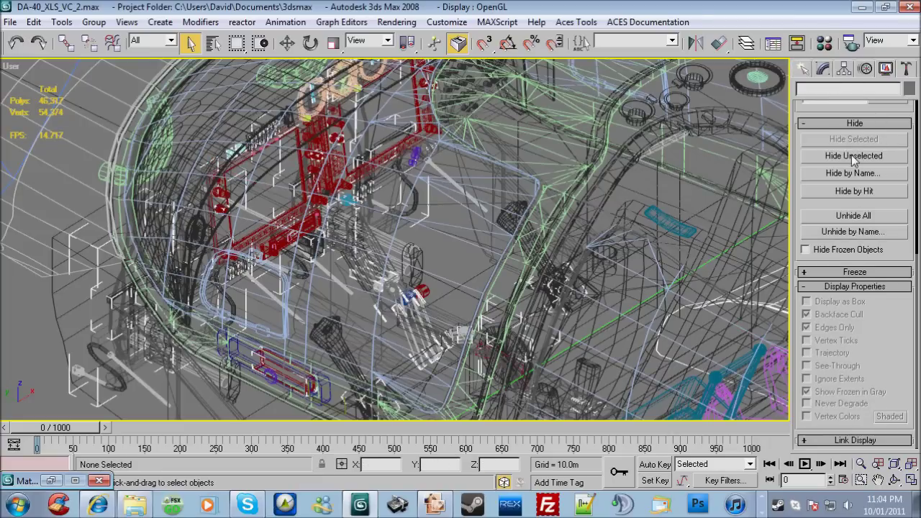
key("ctrl+z")
left_click(851, 155)
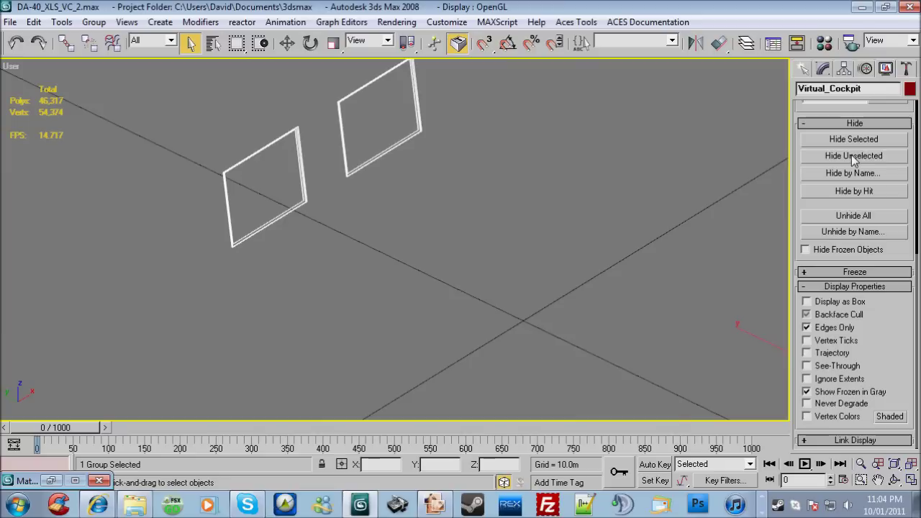
left_click(407, 233)
scroll(339, 92, "up", 5)
key("F3")
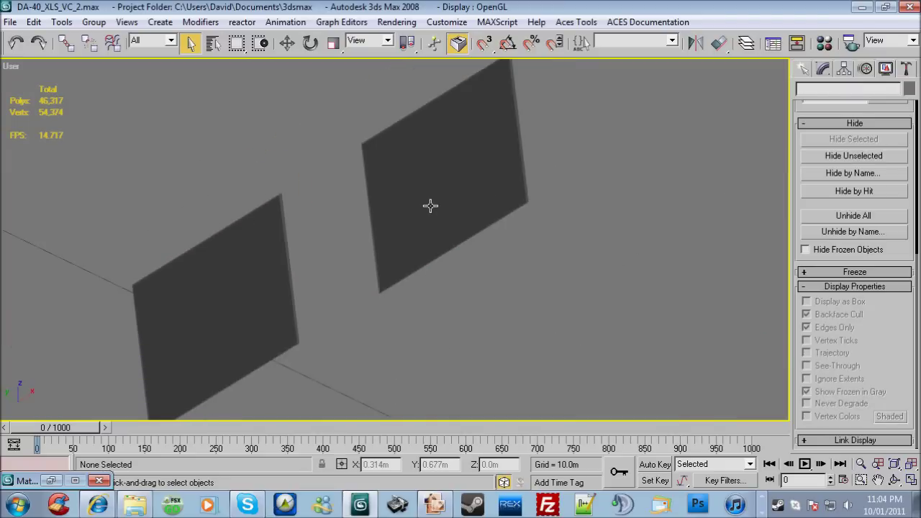
Step: Ungroup the Virtual_Cockpit group and select the nested G1000_Glass group, keeping it in the scene
scroll(367, 205, "down", 4)
scroll(355, 238, "up", 6)
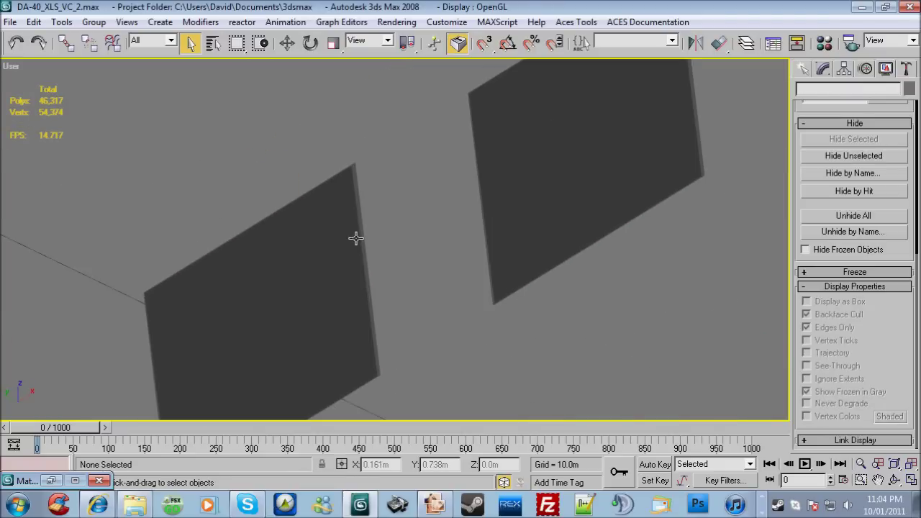
left_click(355, 238)
left_click(94, 22)
left_click(115, 57)
left_click(323, 169)
left_click(266, 283)
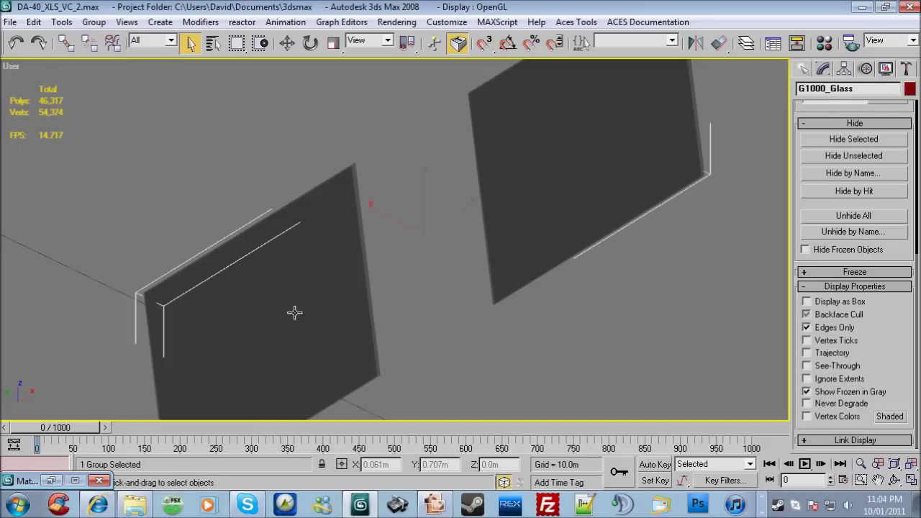
key("Delete")
key("ctrl+z")
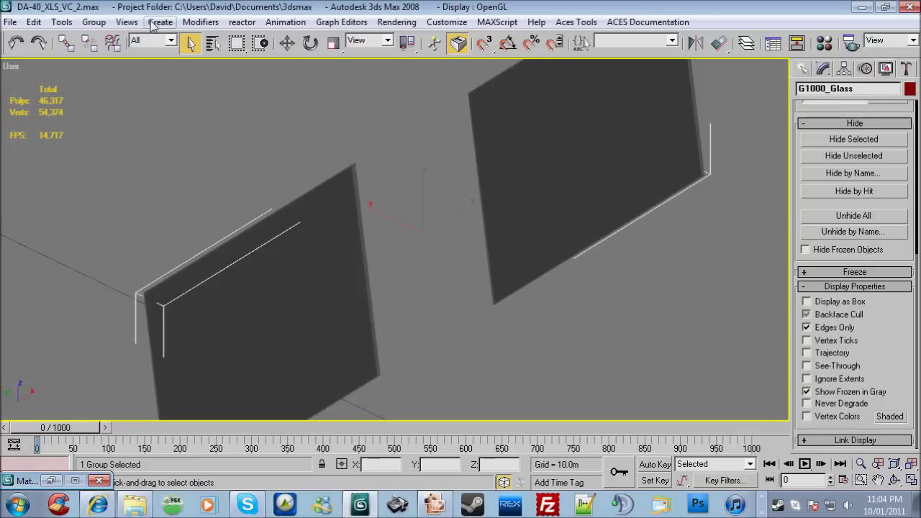
Step: Ungroup the G1000_Glass group and select the Object127 plane of the nearer screen
left_click(93, 22)
left_click(116, 58)
left_click(266, 119)
left_click(366, 298)
left_click(366, 298)
Step: Move Object127 to about Y 0.354 m and G1000_HSD_Glass01 to about Y 0.423 m to separate the screen layers
middle_click_drag(366, 298, 364, 197, "alt")
left_click(287, 44)
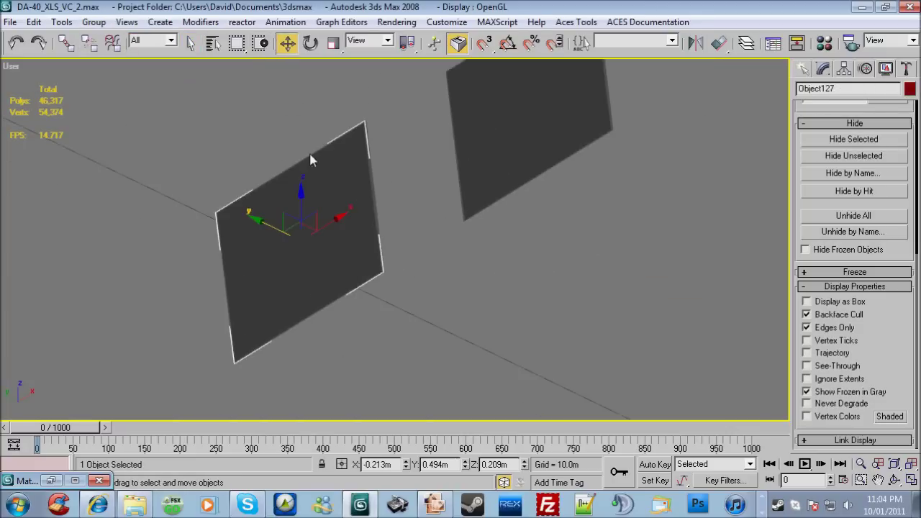
left_click_drag(291, 219, 397, 272)
left_click(297, 222)
left_click_drag(297, 223, 346, 245)
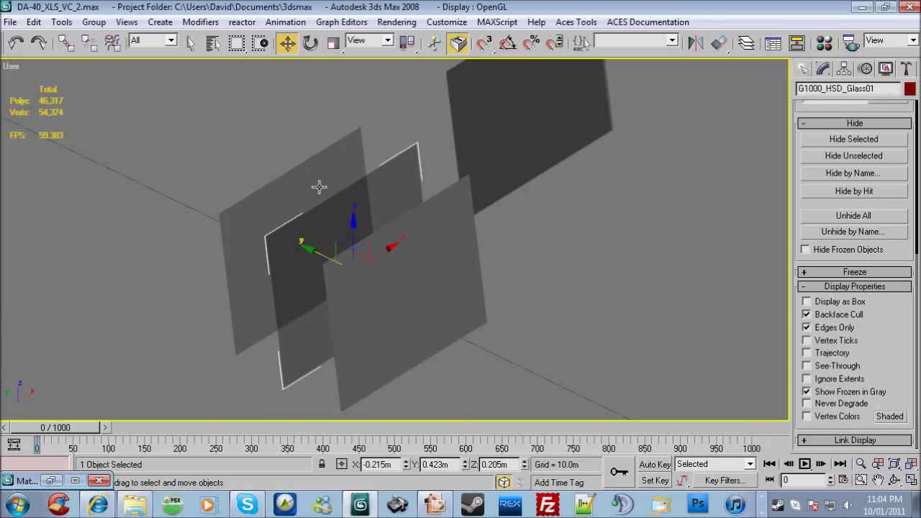
Step: Move the Object127 plane behind the other two layers, to about Y 0.589 m, and clear the selection
left_click(442, 263)
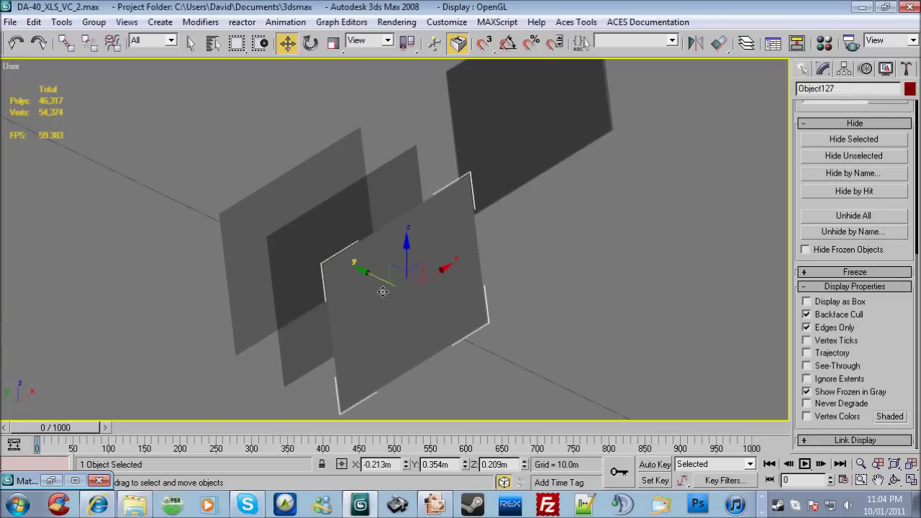
left_click_drag(377, 281, 200, 173)
left_click(453, 312)
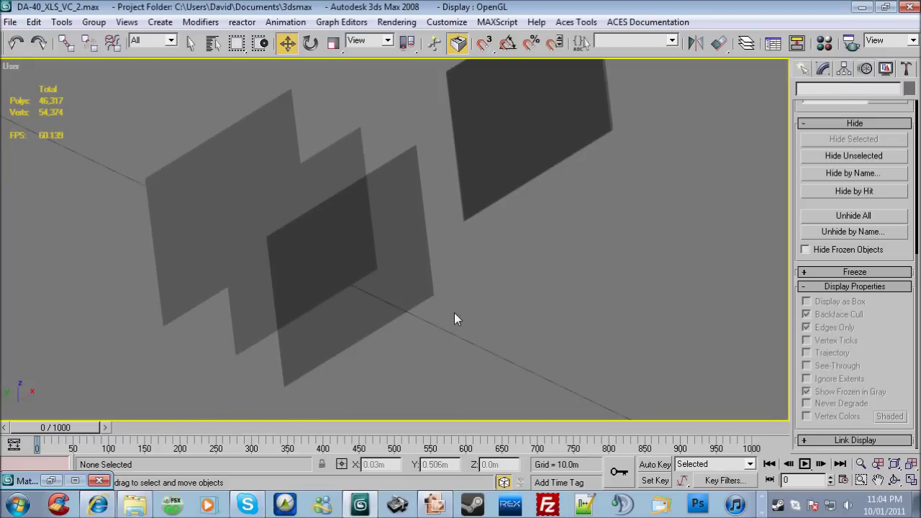
Step: Bring back the Material Editor and sample the frontmost glass plane's material into the first slot of the last row
scroll(454, 312, "down", 3)
scroll(240, 192, "up", 3)
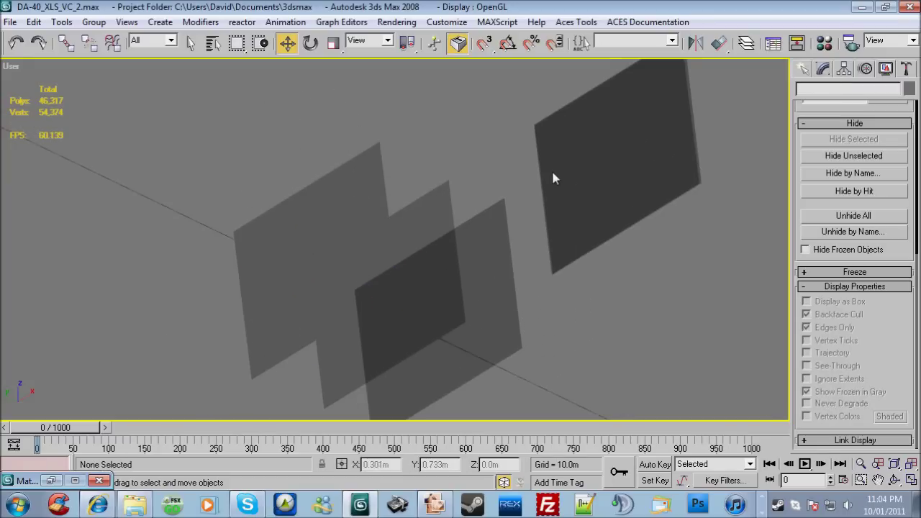
left_click(850, 44)
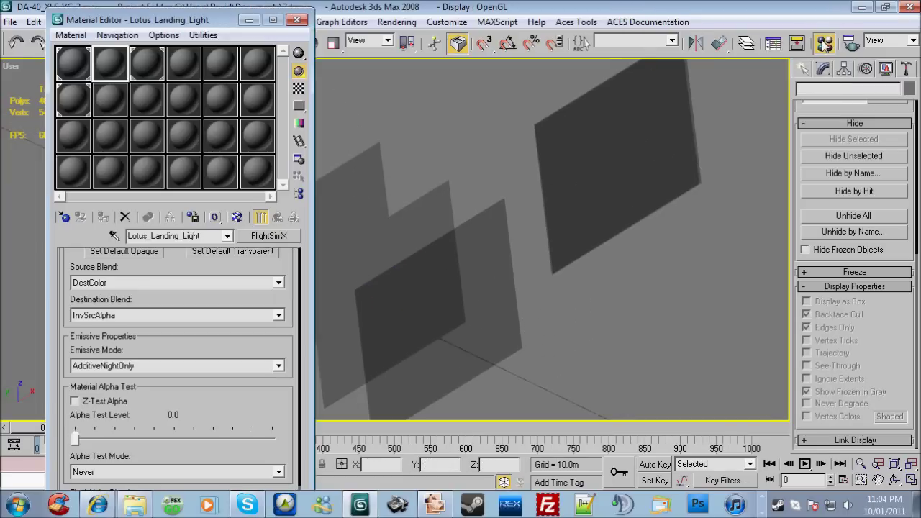
left_click(73, 172)
left_click(113, 235)
left_click(497, 251)
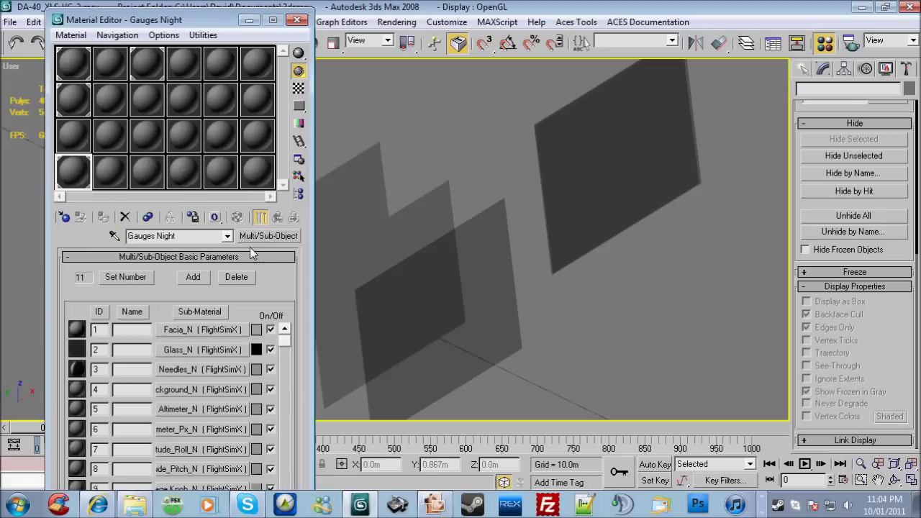
Step: Sample the materials of the middle LCD plane and the rear Object127 plane into the next two slots
left_click(108, 173)
left_click(113, 235)
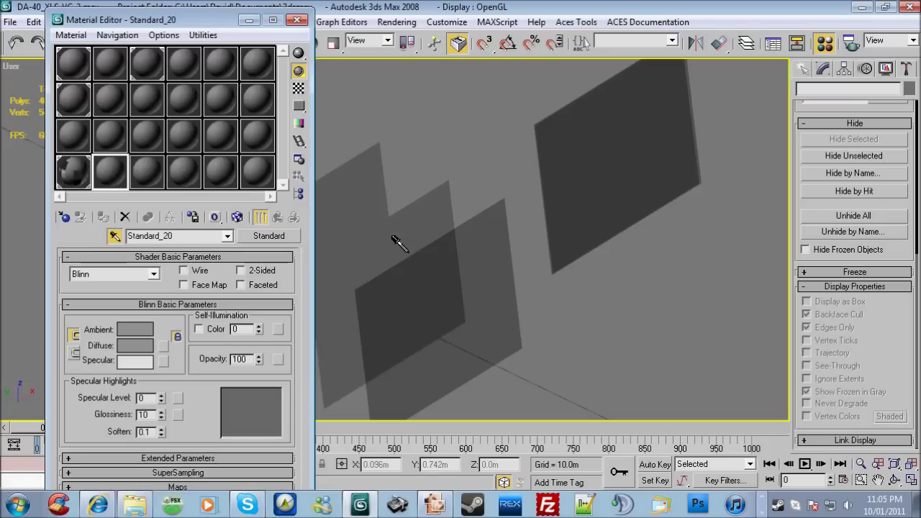
left_click(407, 217)
left_click(146, 179)
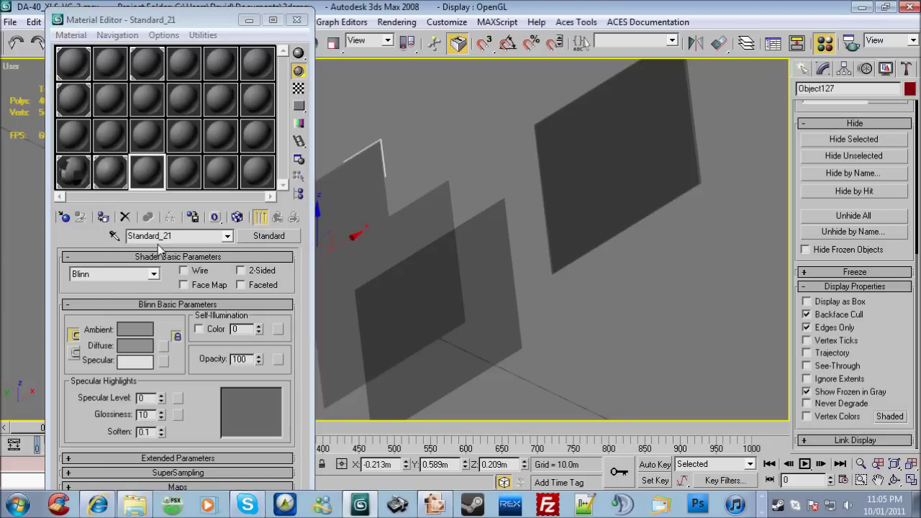
left_click(114, 236)
left_click(360, 214)
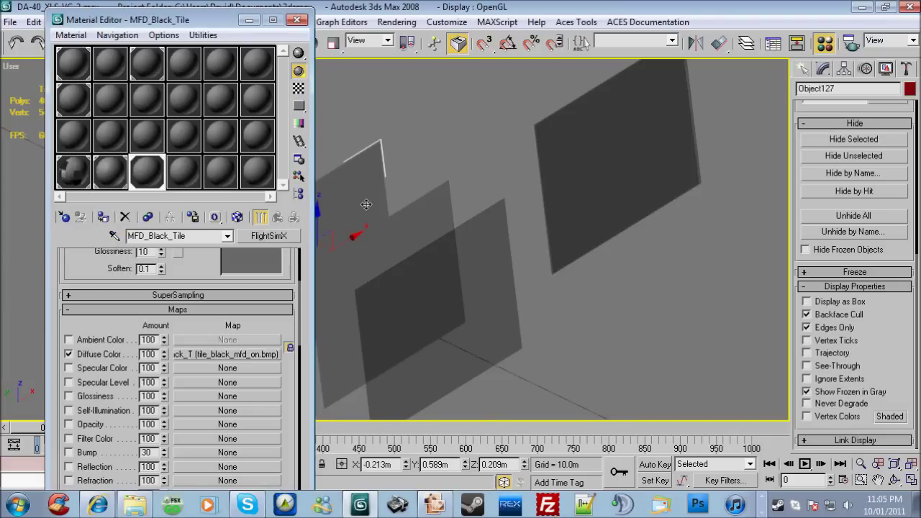
Step: Relink the diffuse bitmap of MFD_Black_Tile to tile_black_mfd_on.bmp in the DA-40 aircraft's VC folder
left_click(242, 360)
left_click(249, 436)
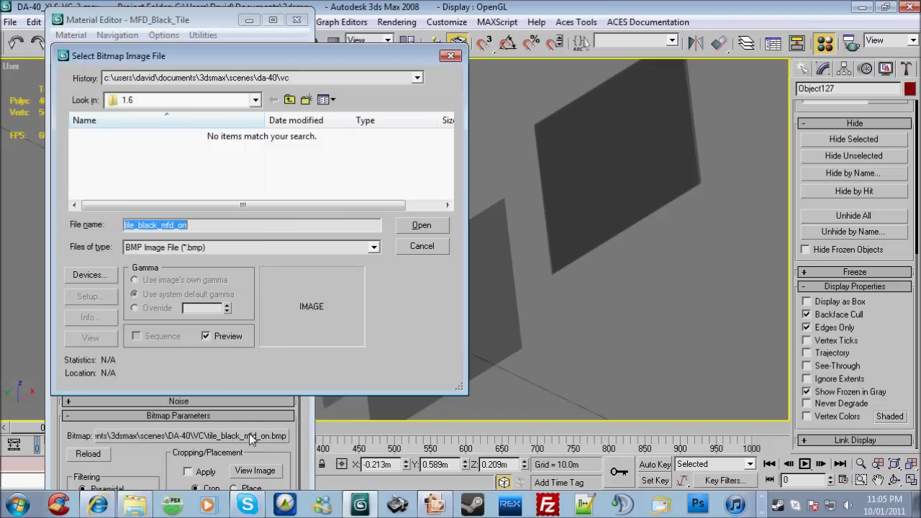
left_click(289, 99)
left_click(136, 163)
scroll(126, 180, "down", 1)
left_click(113, 190)
double_click(113, 190)
mouse_move(452, 132)
left_mouse_down()
mouse_move(453, 193)
mouse_move(450, 134)
left_mouse_up()
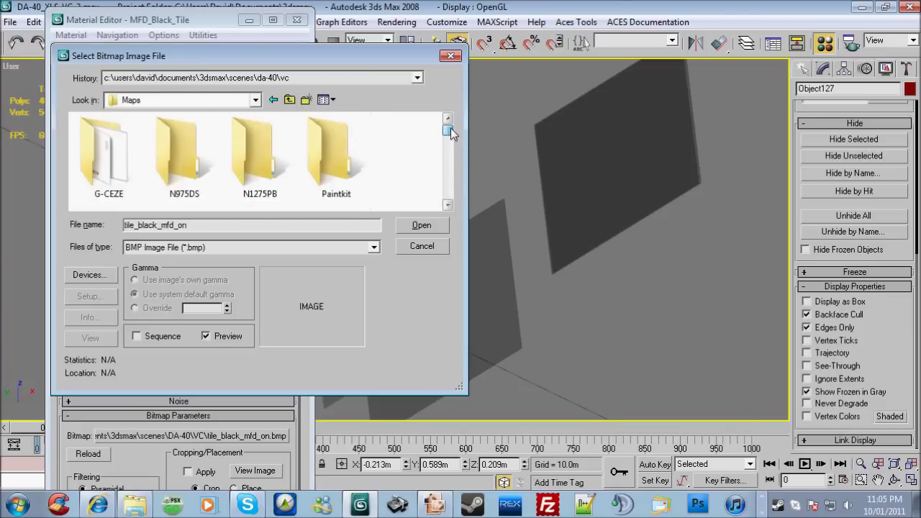
left_click(290, 100)
scroll(101, 173, "down", 2)
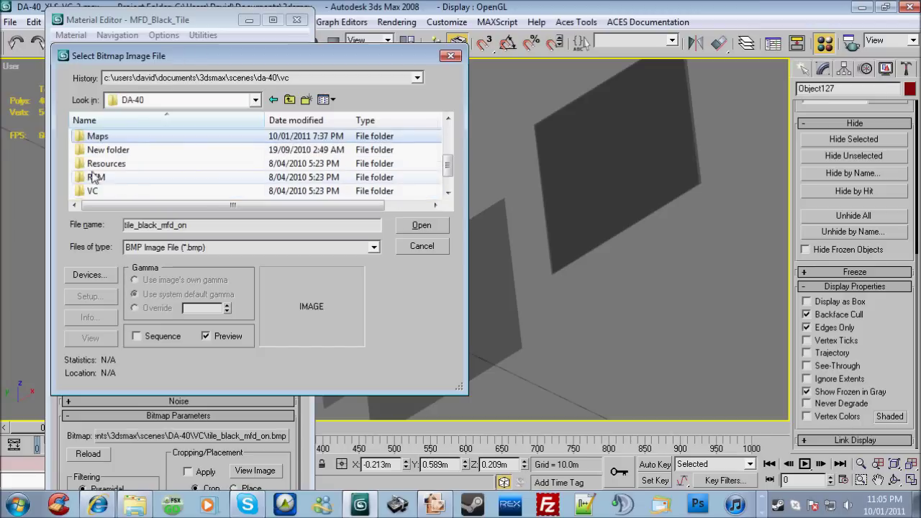
double_click(105, 178)
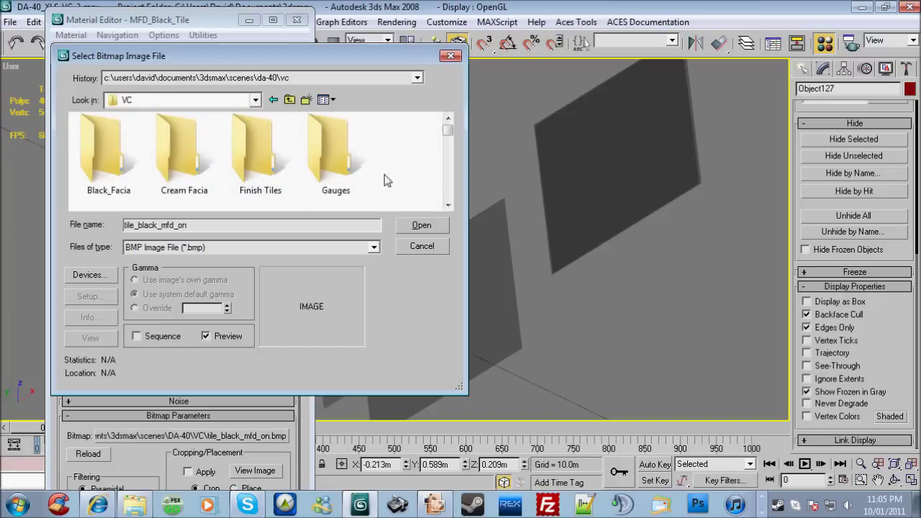
left_click(420, 225)
Step: Select the G1000_HSD_LCD01 plane and open the diffuse bitmap settings of its TILE_Black_Gloss material
left_click(422, 213)
left_click(100, 161)
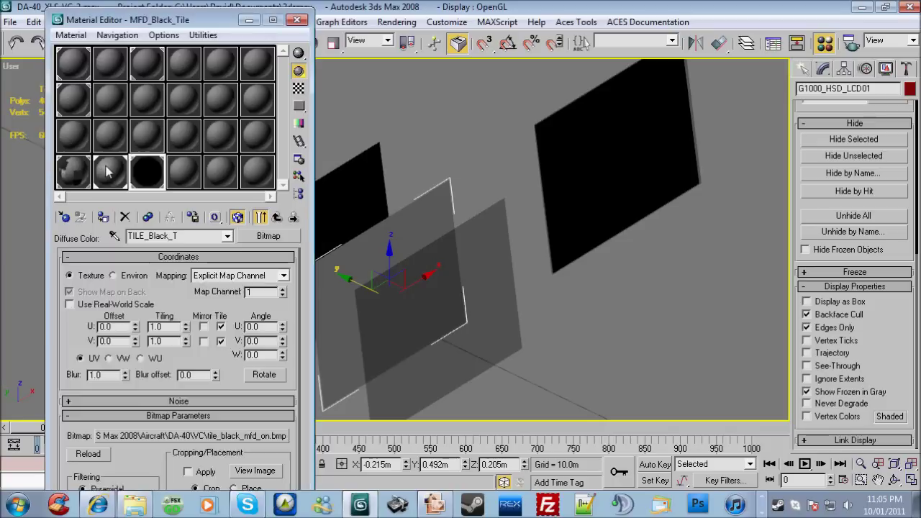
left_click(225, 237)
left_click(222, 252)
left_click(180, 486)
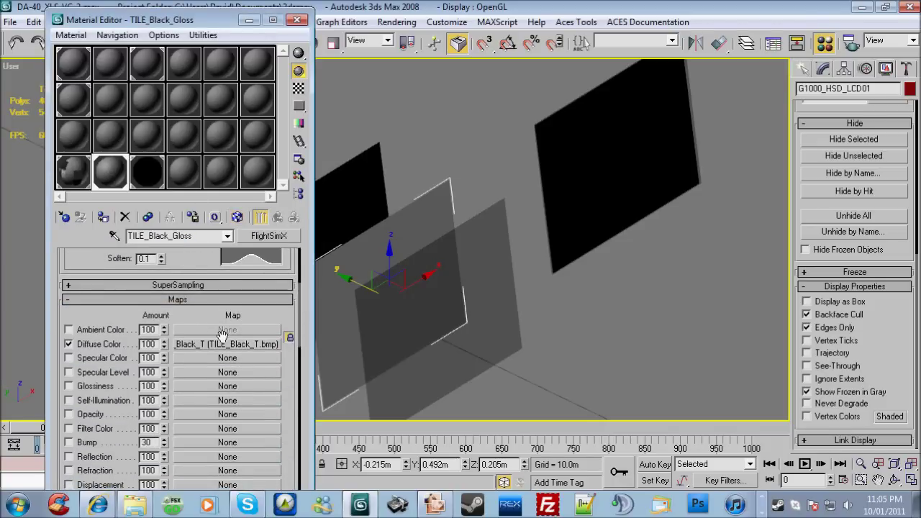
left_click(228, 344)
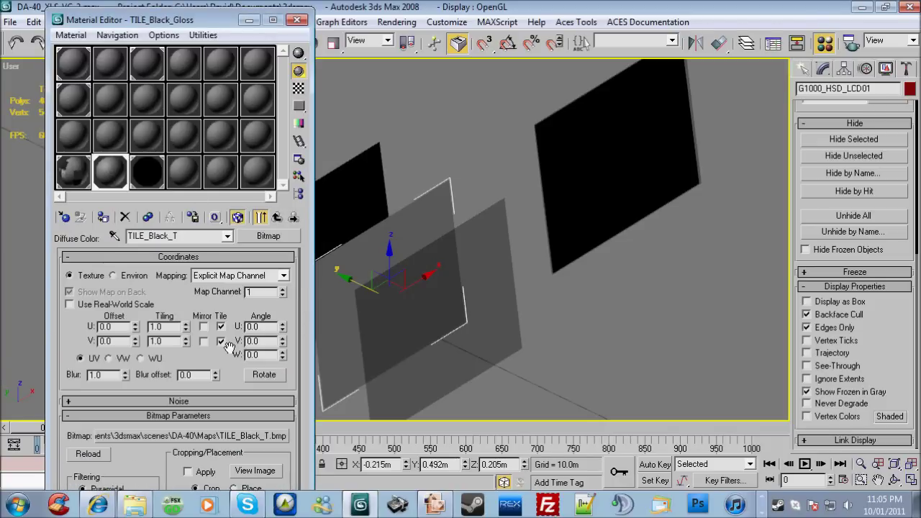
Step: Browse for TILE_Black_Gloss's diffuse bitmap in the E: drive's IRIS Backup\Development Source\3DS Max 2008\Aircraft\DA-40\VC folder
left_click(226, 435)
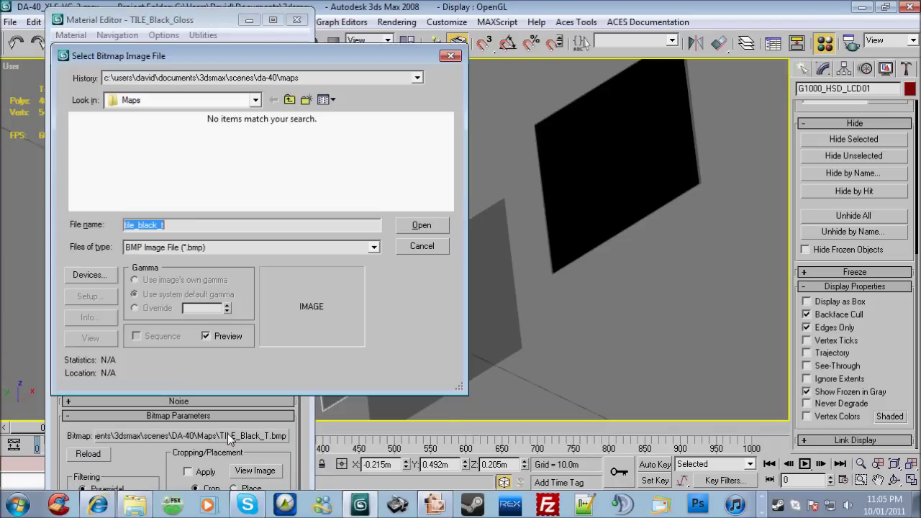
left_click(289, 100)
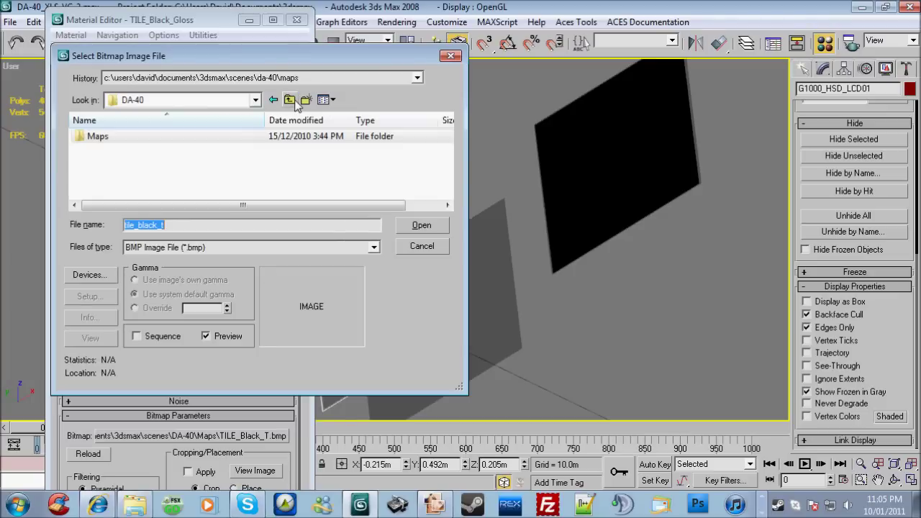
left_click(289, 100)
left_click(254, 100)
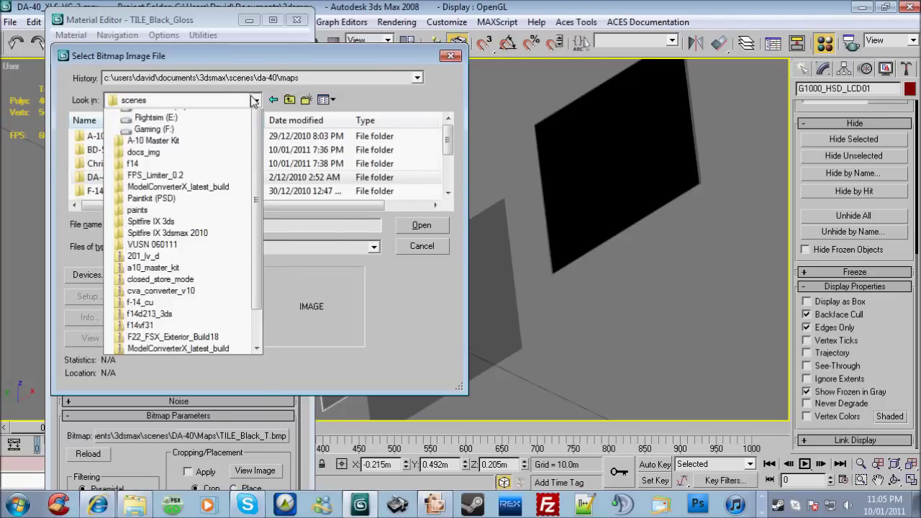
left_click(155, 197)
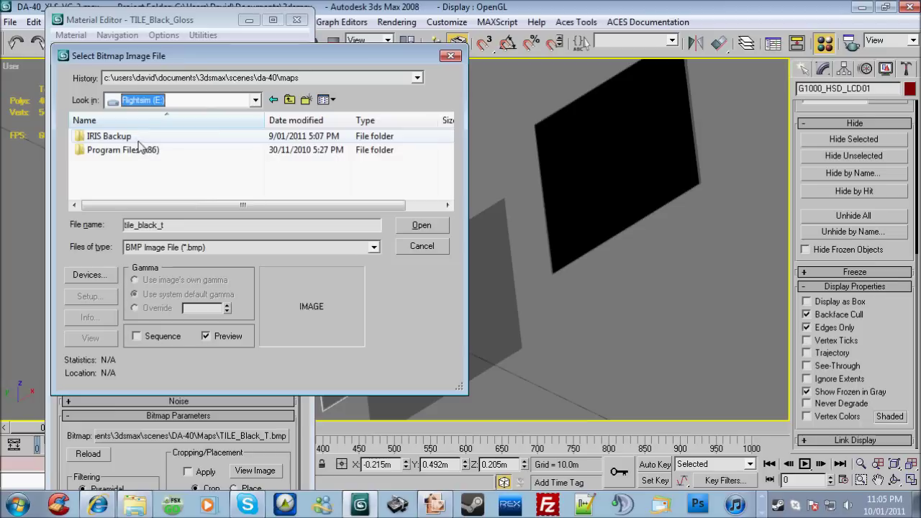
double_click(123, 135)
double_click(137, 137)
double_click(140, 142)
double_click(137, 141)
scroll(129, 178, "down", 3)
double_click(119, 177)
double_click(125, 150)
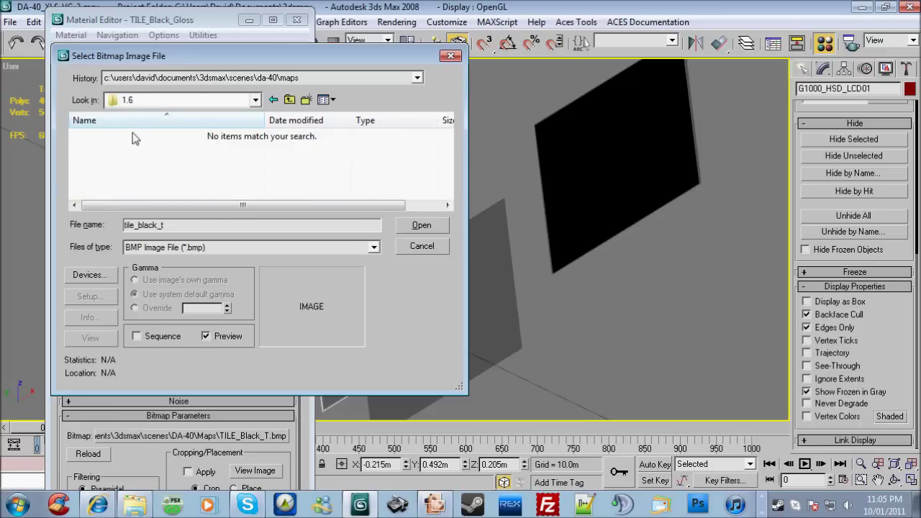
left_click(290, 100)
scroll(120, 162, "down", 5)
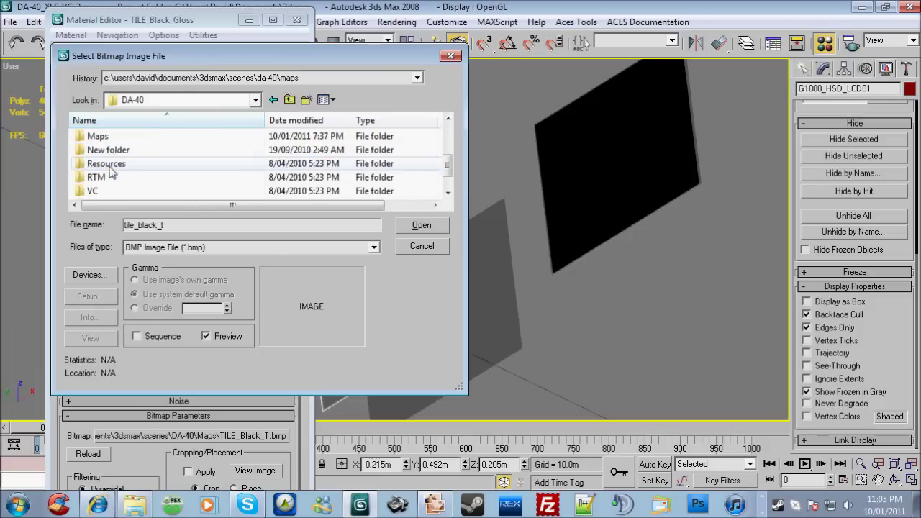
double_click(101, 191)
scroll(402, 180, "down", 3)
scroll(402, 180, "up", 3)
double_click(338, 155)
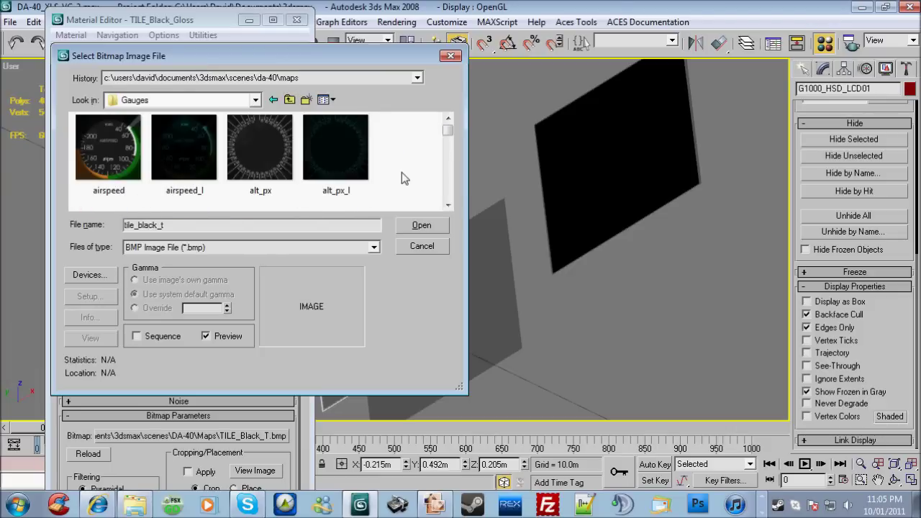
scroll(401, 171, "down", 2)
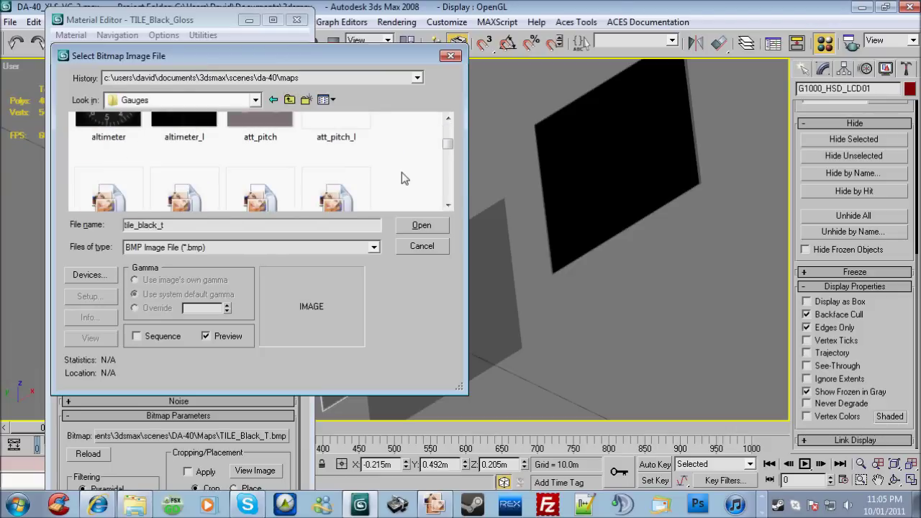
left_click(289, 99)
Step: Relink the TILE_Black_T diffuse map to tile_black.bmp in the DA-40 VC folder
scroll(173, 154, "down", 3)
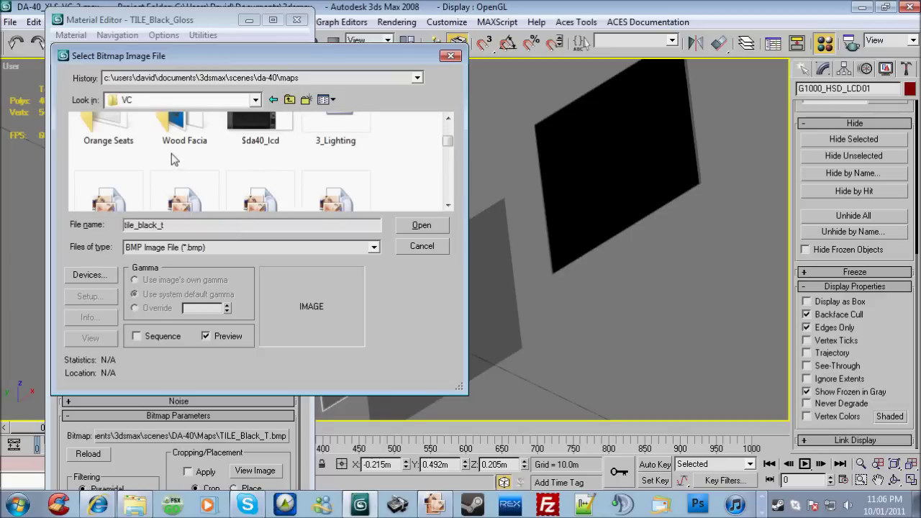
scroll(171, 154, "down", 5)
scroll(173, 155, "down", 4)
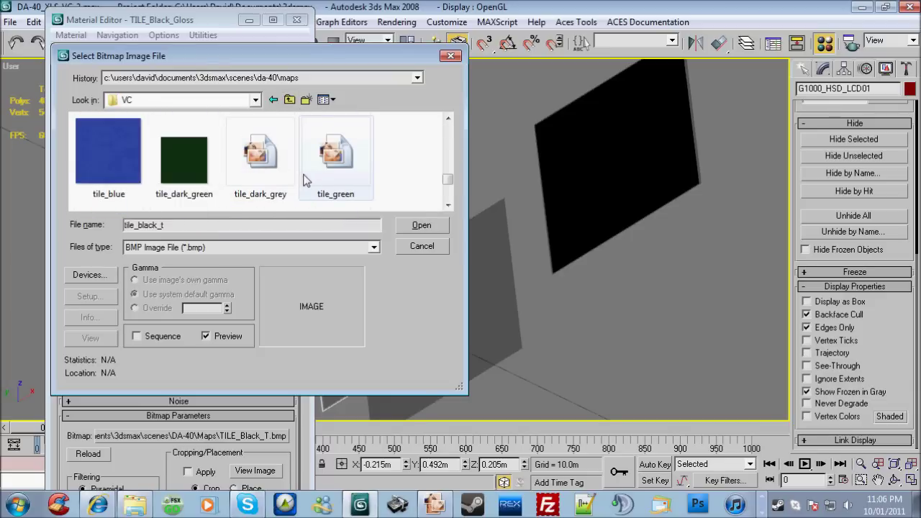
scroll(282, 158, "up", 2)
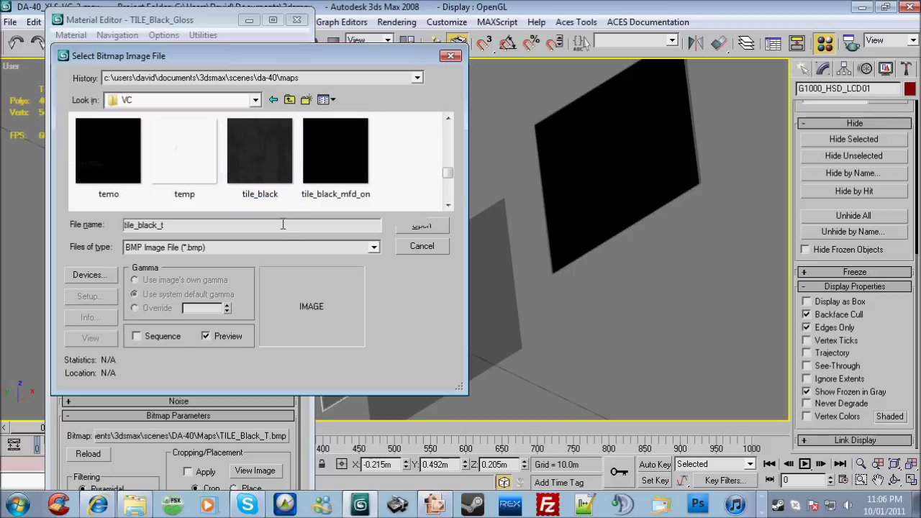
left_click_drag(272, 58, 508, 55)
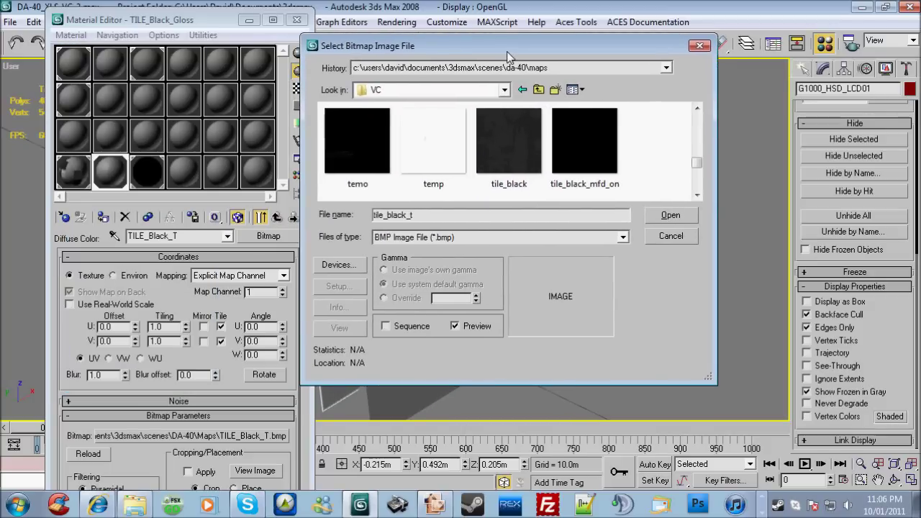
double_click(503, 138)
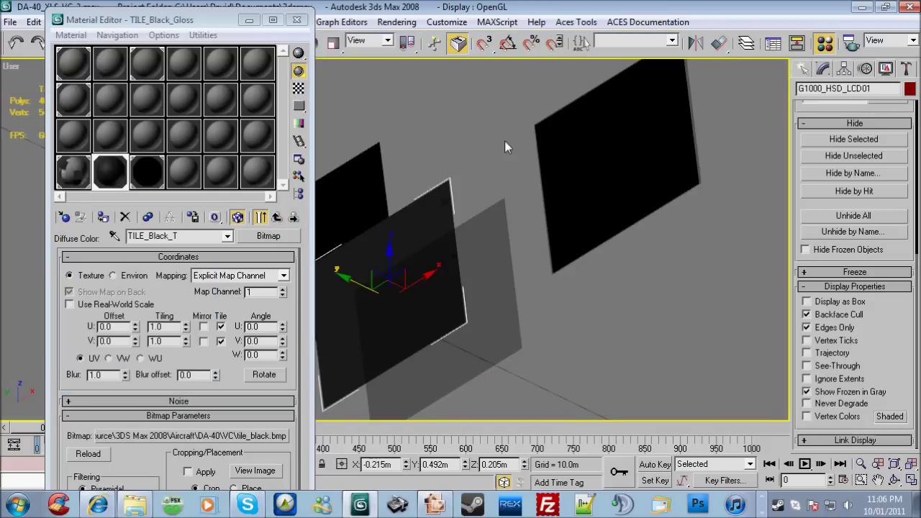
Step: Select the G1000_HSD_Glass01 plane and examine the Glass_N sub-material settings of its Gauges Night material
left_click(492, 237)
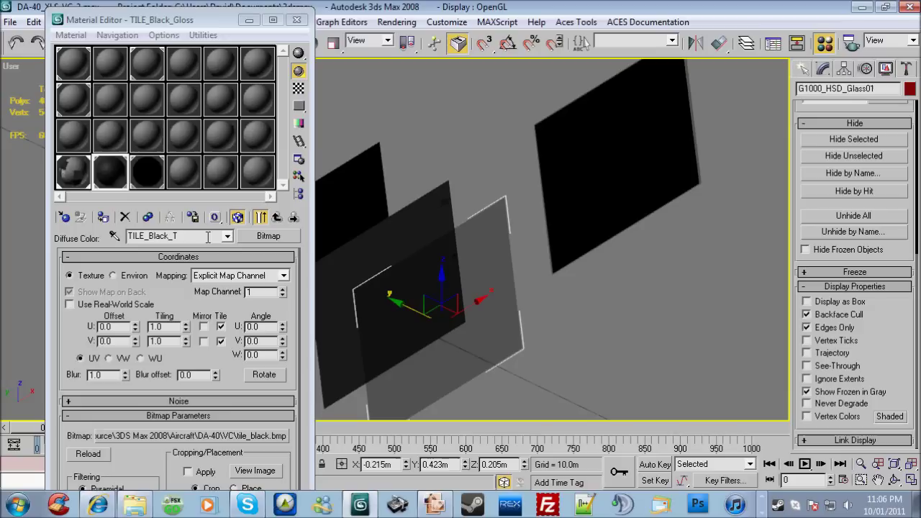
left_click(72, 171)
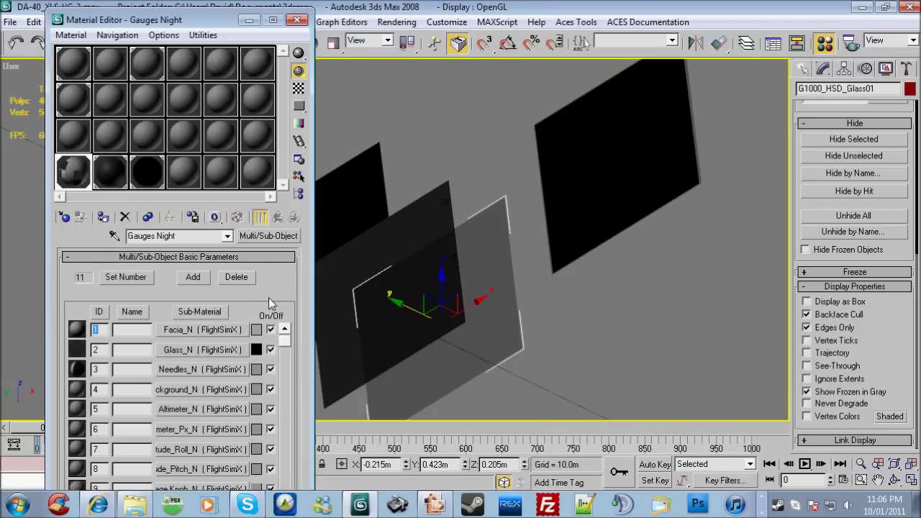
left_click(824, 69)
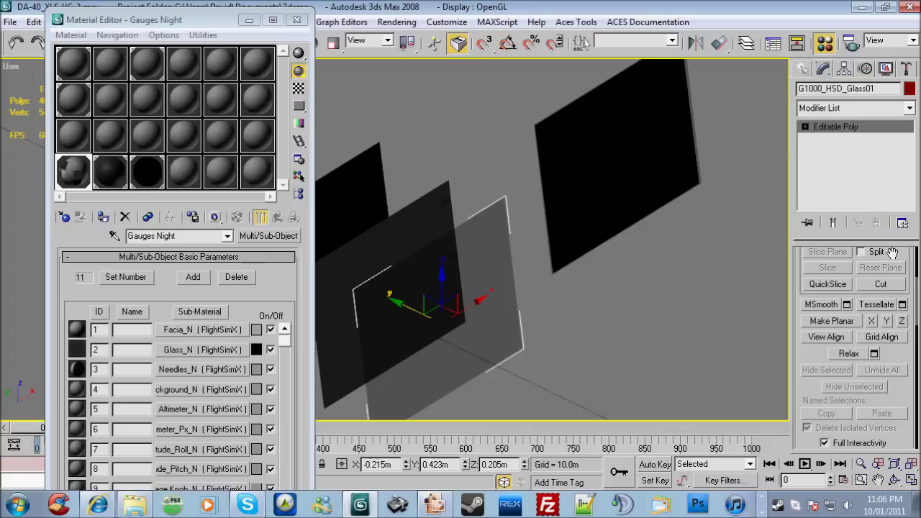
scroll(890, 263, "up", 10)
scroll(879, 72, "down", 3)
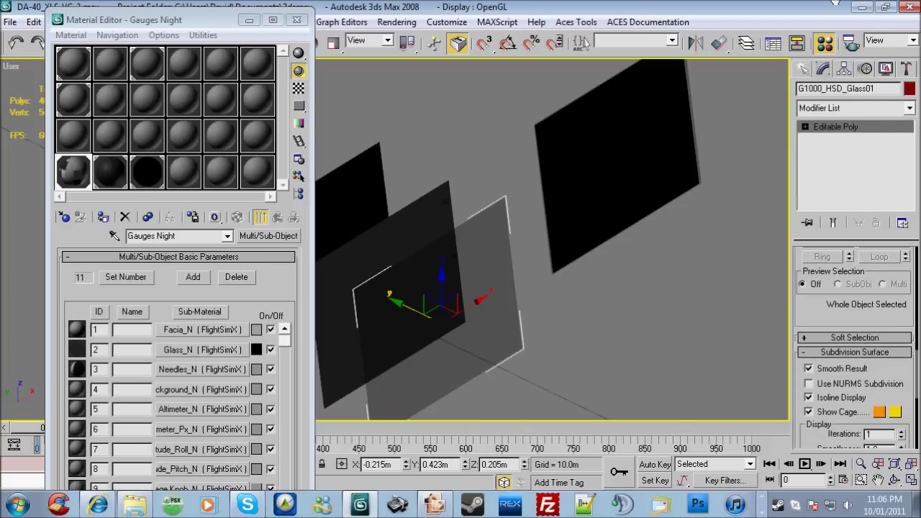
left_click(219, 349)
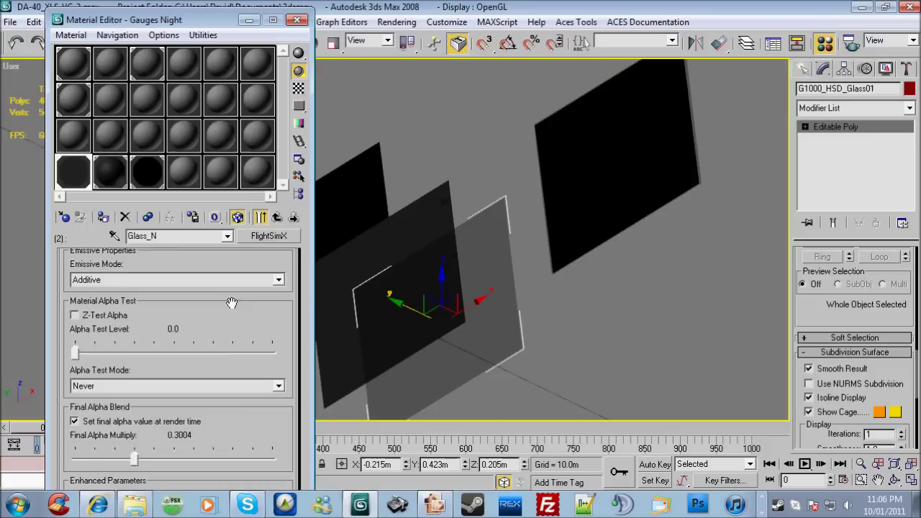
scroll(229, 339, "down", 5)
scroll(164, 320, "up", 10)
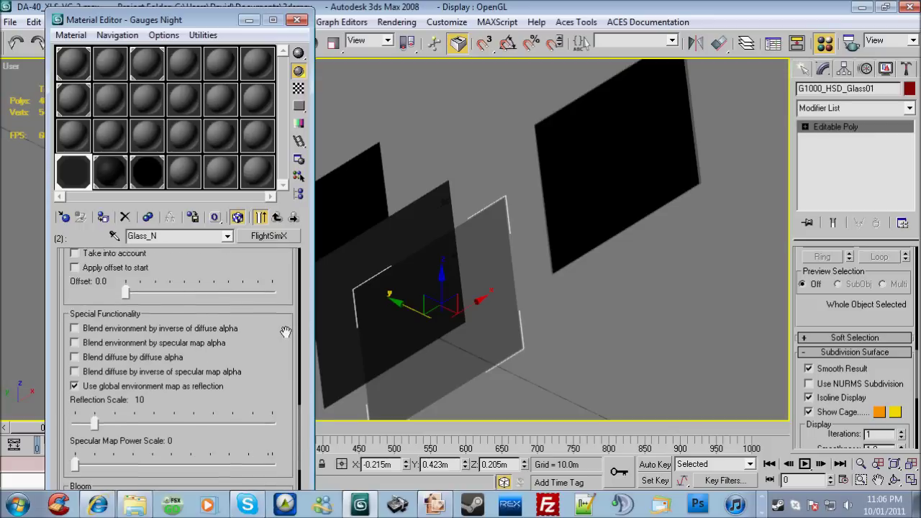
scroll(164, 320, "up", 6)
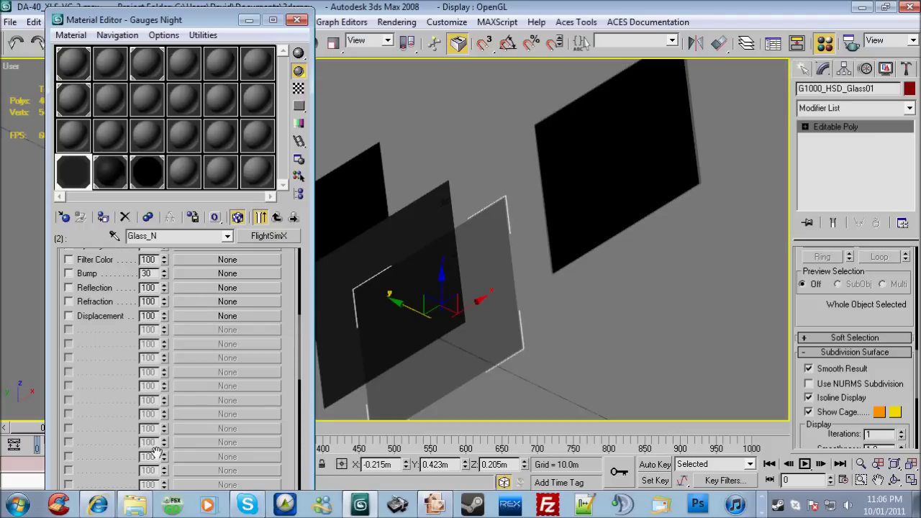
scroll(108, 368, "up", 4)
Step: Try to relink Glass_N's diffuse bitmap dial_glass_t.bmp from the DA-40 VC folder
left_click(226, 309)
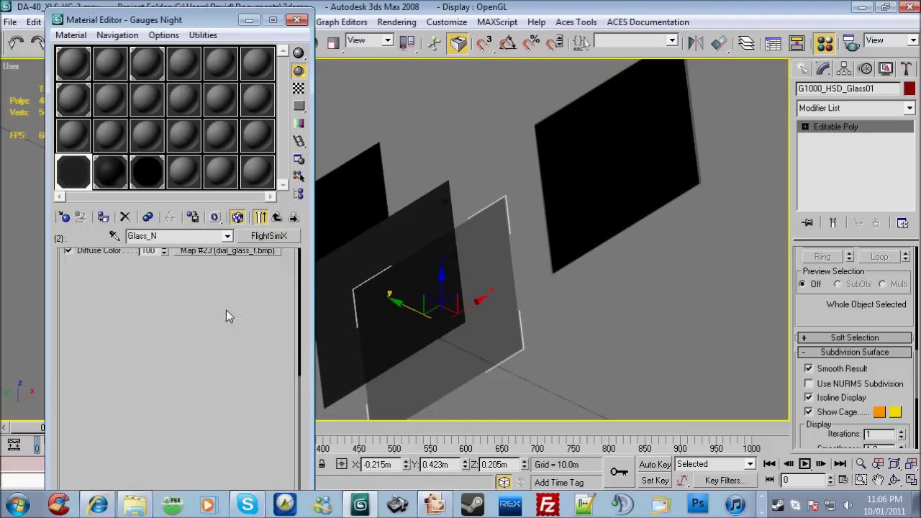
left_click(241, 437)
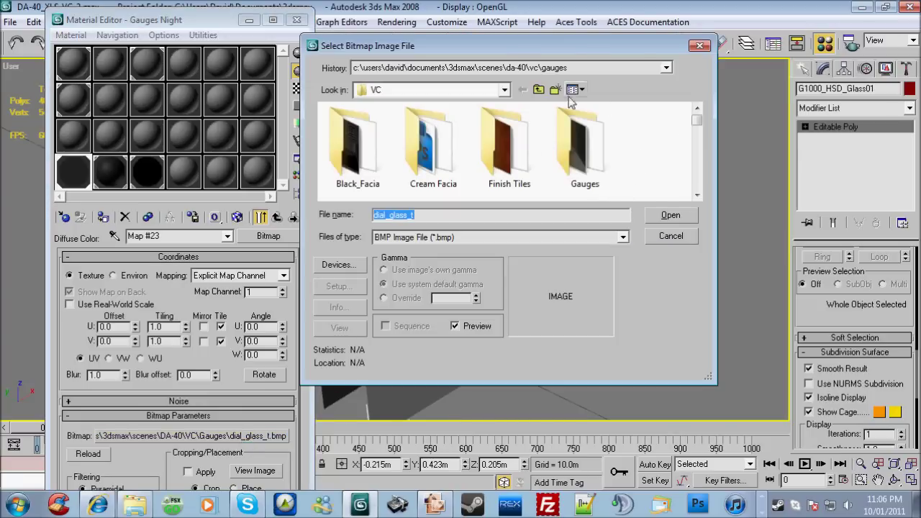
left_click(538, 90)
double_click(458, 180)
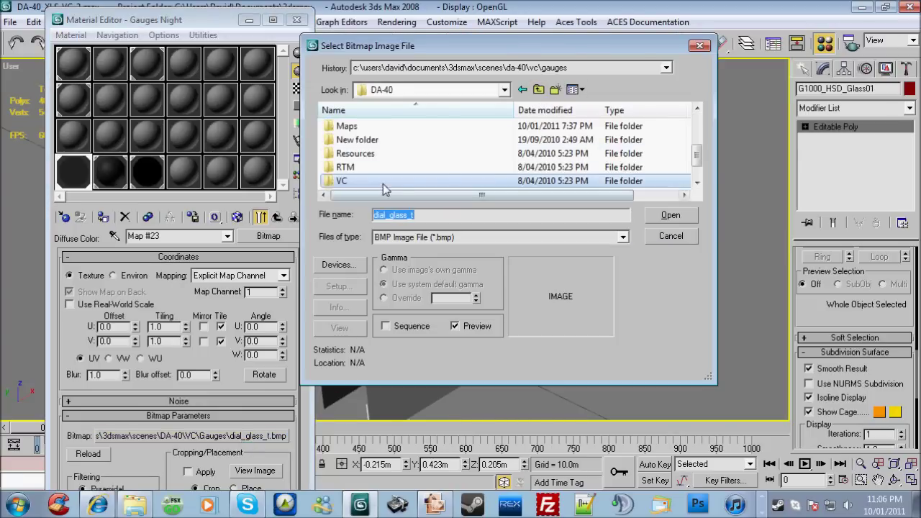
scroll(454, 175, "down", 1)
scroll(453, 175, "up", 1)
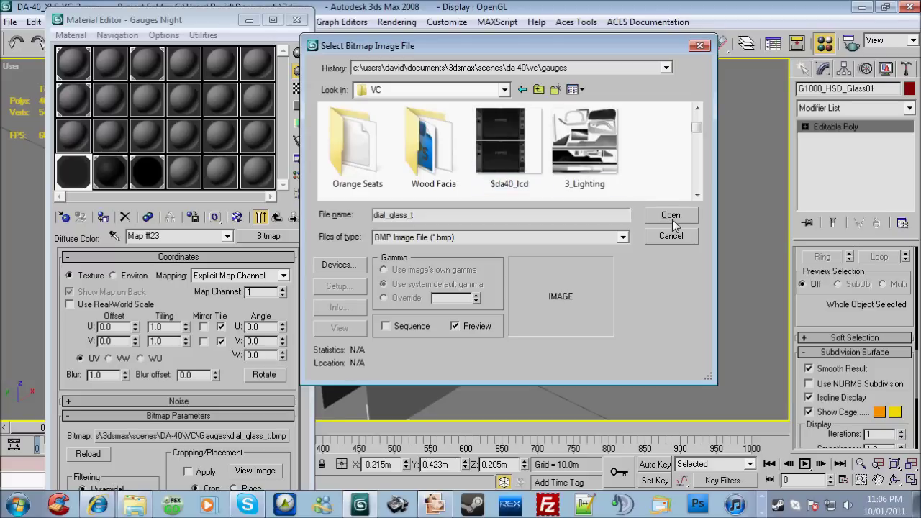
left_click(730, 218)
left_click(666, 238)
left_click(656, 361)
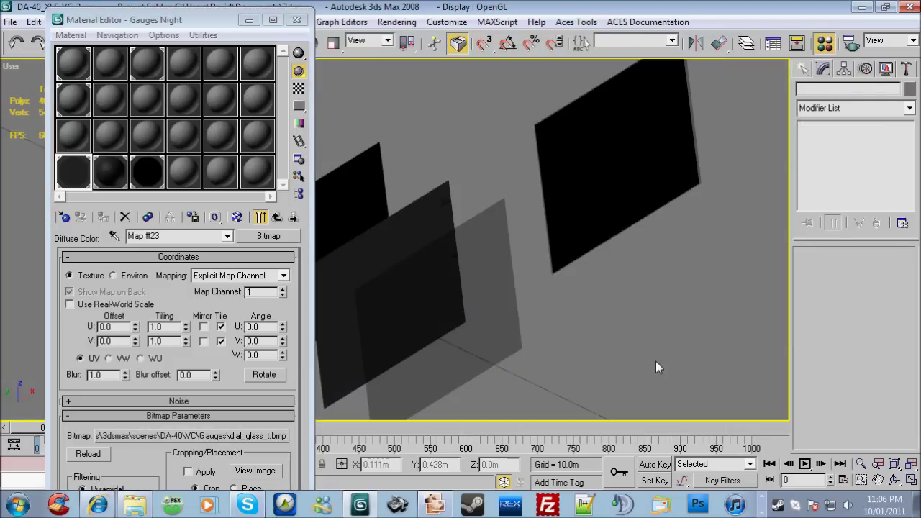
Step: Sample the G1000_HSD_LCD01 plane's material into the first slot of the last row and open its diffuse map settings
left_click(421, 229)
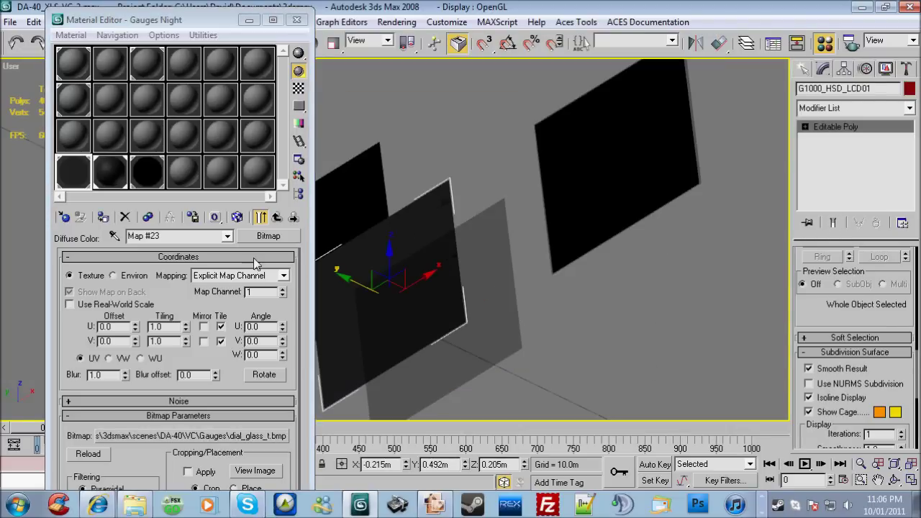
left_click(114, 235)
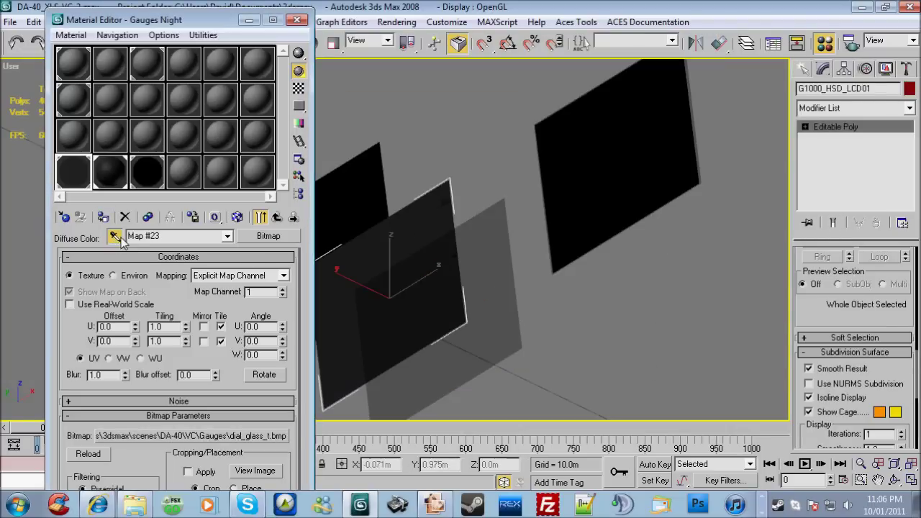
left_click(434, 201)
left_click(444, 209)
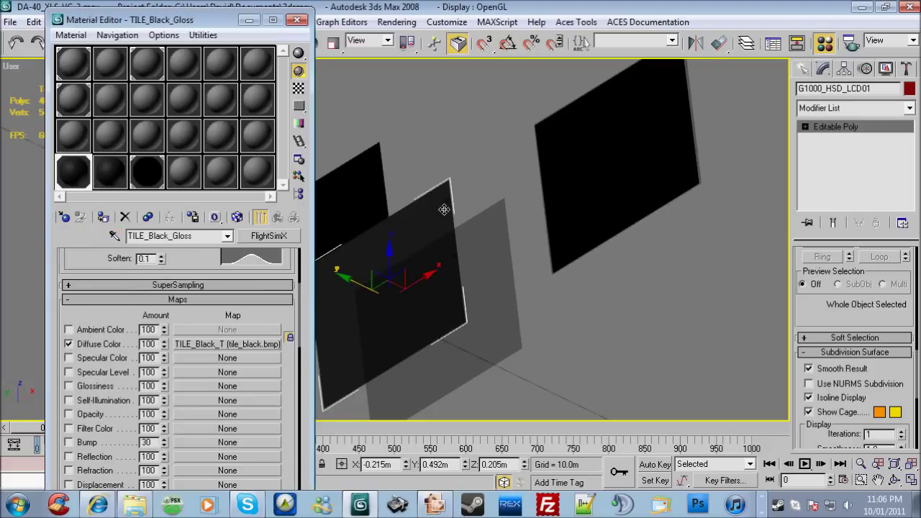
left_click(273, 344)
Step: Try $da40_lcd.bmp from the VC folder as the LCD plane's diffuse bitmap and undo the change
left_click(228, 438)
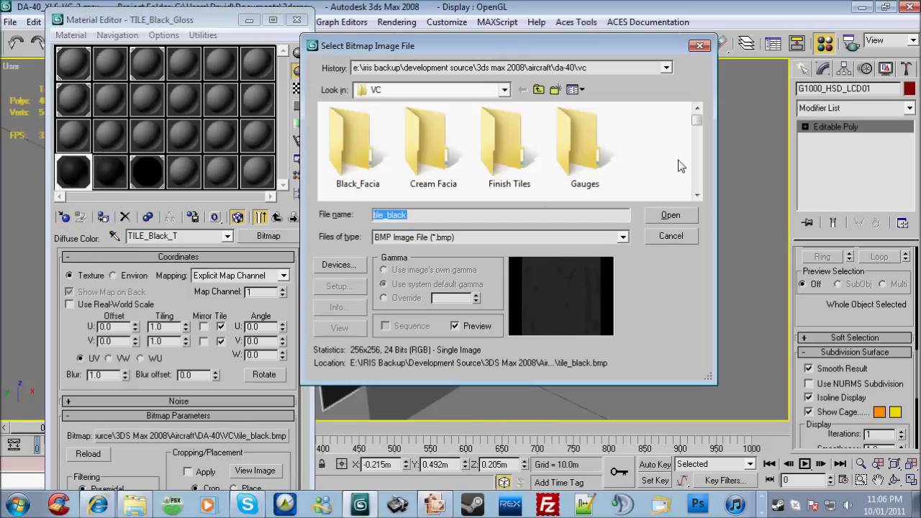
scroll(668, 149, "down", 5)
scroll(667, 149, "down", 4)
scroll(667, 149, "down", 5)
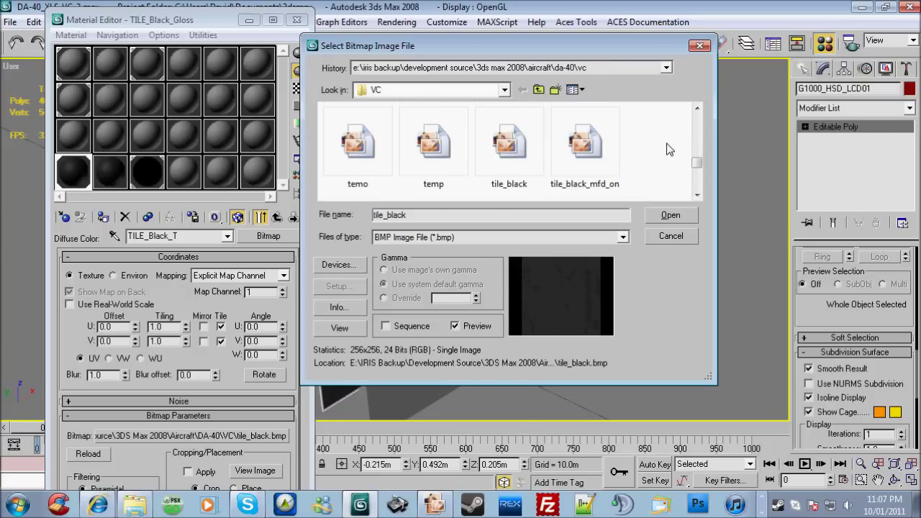
scroll(667, 149, "up", 5)
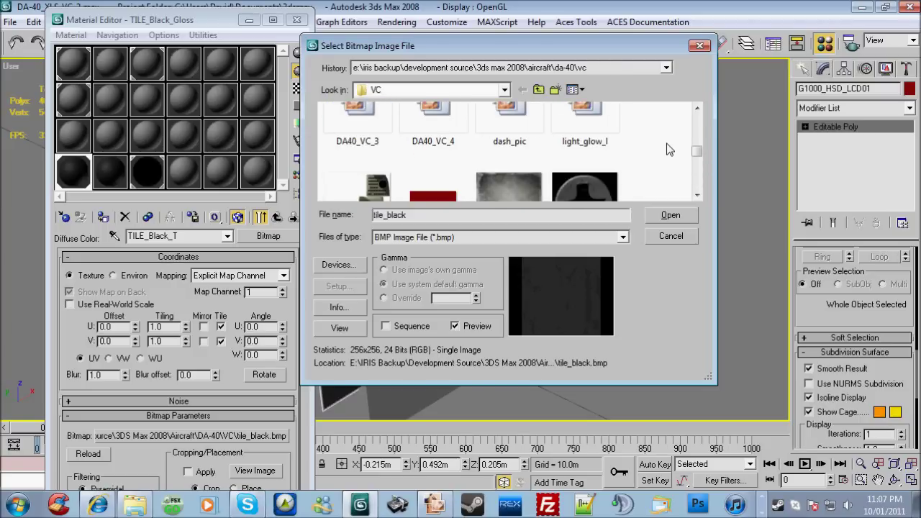
scroll(668, 148, "up", 1)
scroll(667, 149, "up", 3)
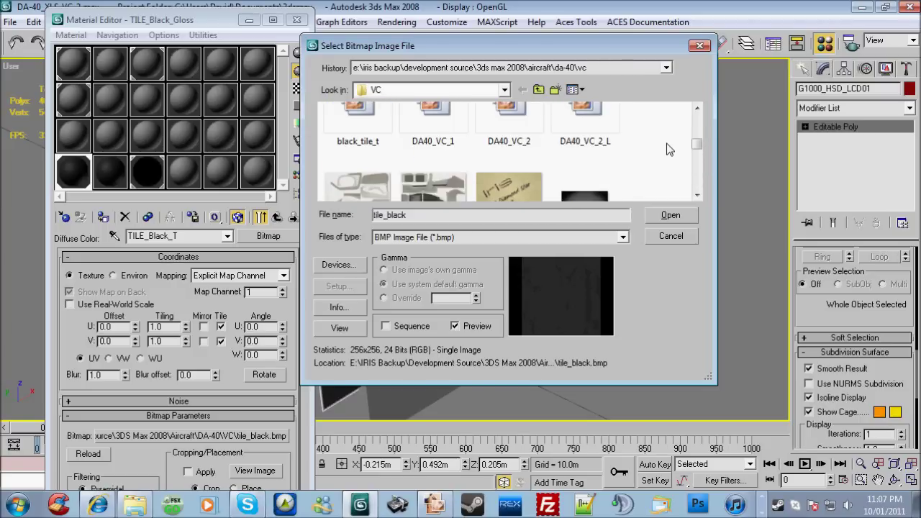
scroll(667, 149, "up", 2)
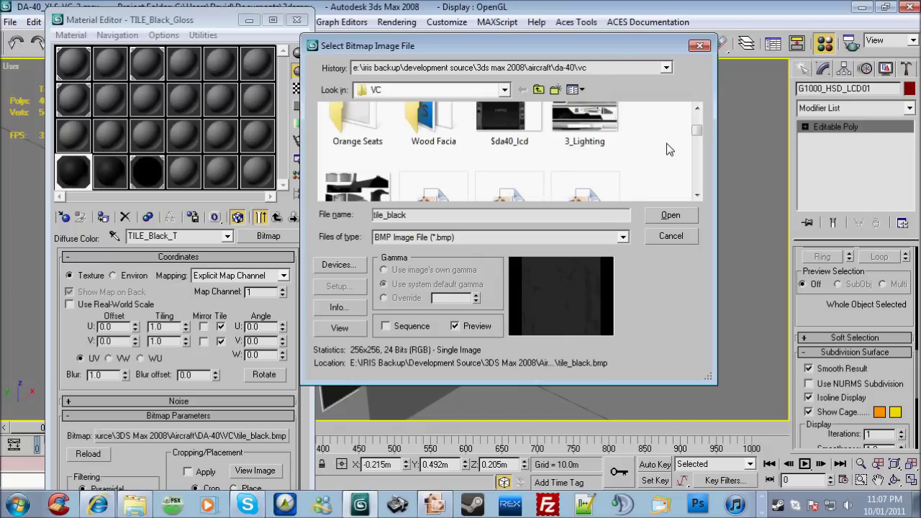
left_click(497, 147)
double_click(497, 152)
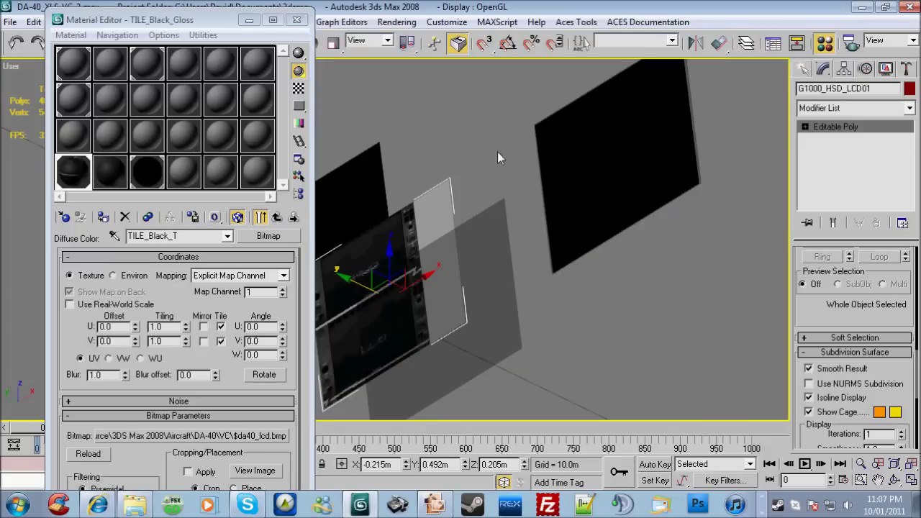
key("ctrl+z")
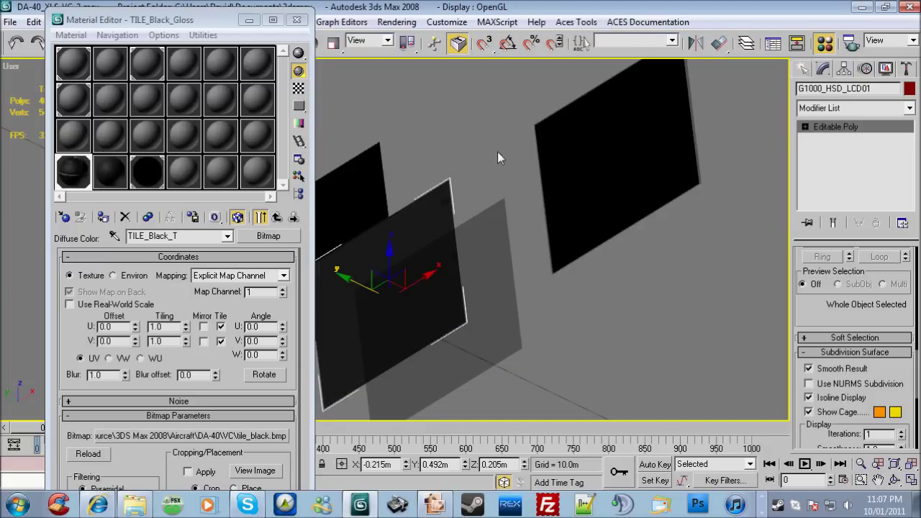
Step: Select the rearmost black display plane and examine how the display layers are stacked in both wireframe and shaded view
left_click(338, 212)
scroll(474, 211, "up", 5)
left_click(528, 173)
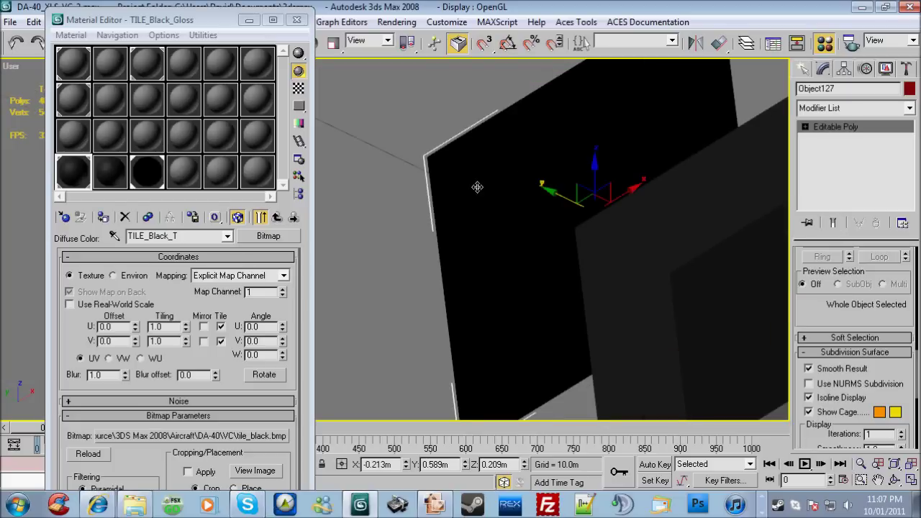
scroll(348, 209, "down", 5)
scroll(463, 161, "up", 3)
key("F3")
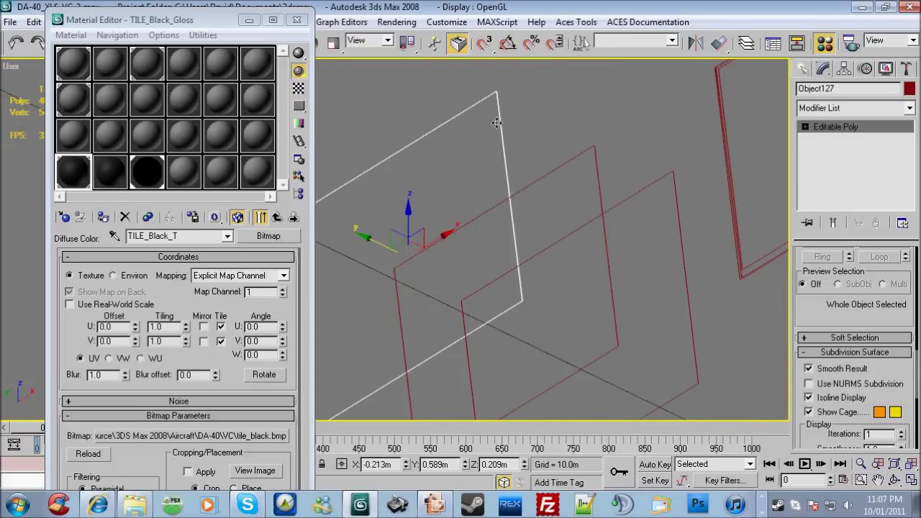
left_click(518, 115)
scroll(450, 203, "down", 3)
key("F3")
scroll(450, 203, "up", 4)
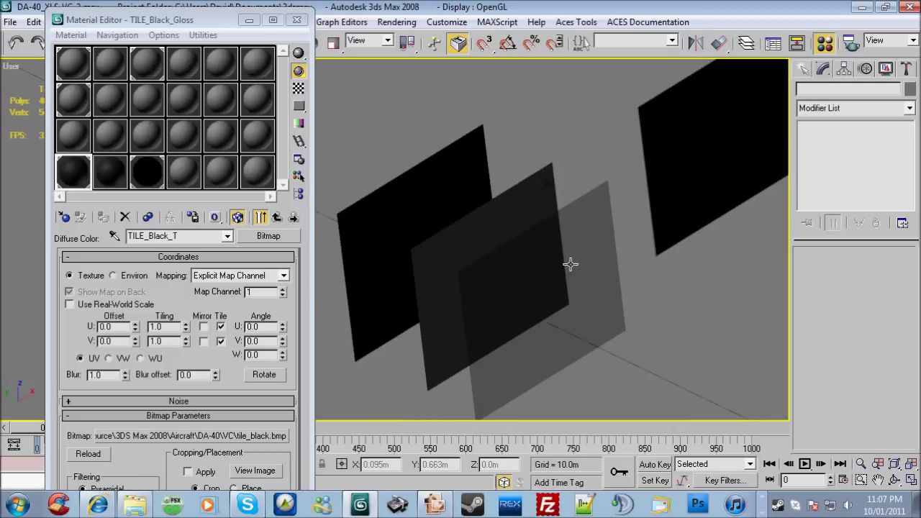
Step: Select all six display planes, minimize the Material Editor, and group the planes under the default name
scroll(485, 232, "down", 2)
left_click_drag(436, 90, 690, 262)
left_click(248, 19)
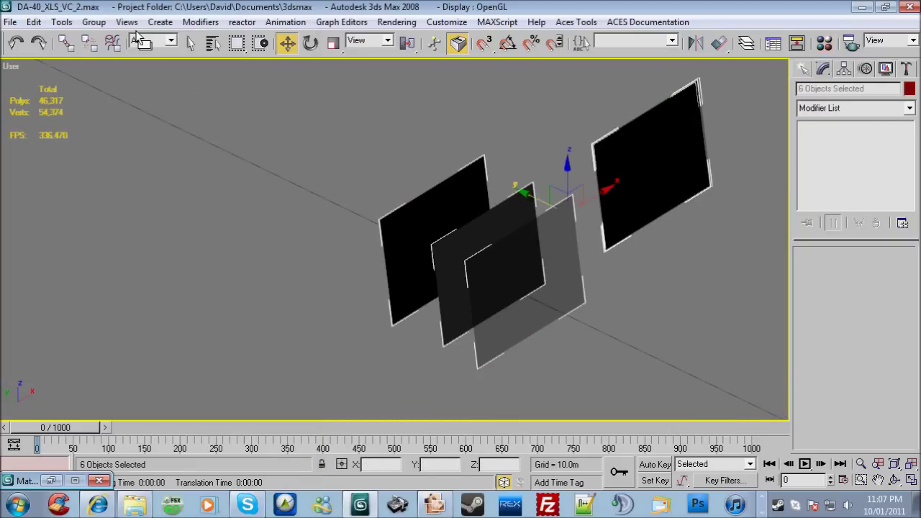
left_click(94, 21)
left_click(111, 41)
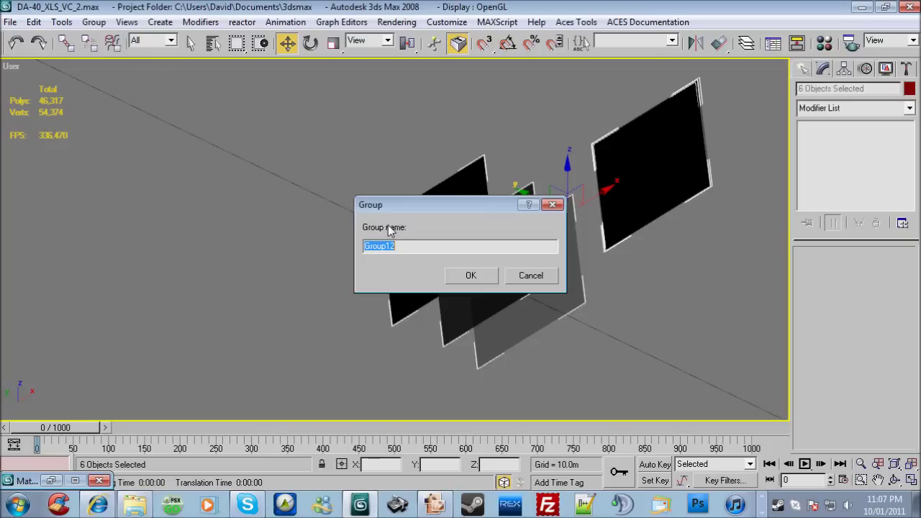
left_click(471, 275)
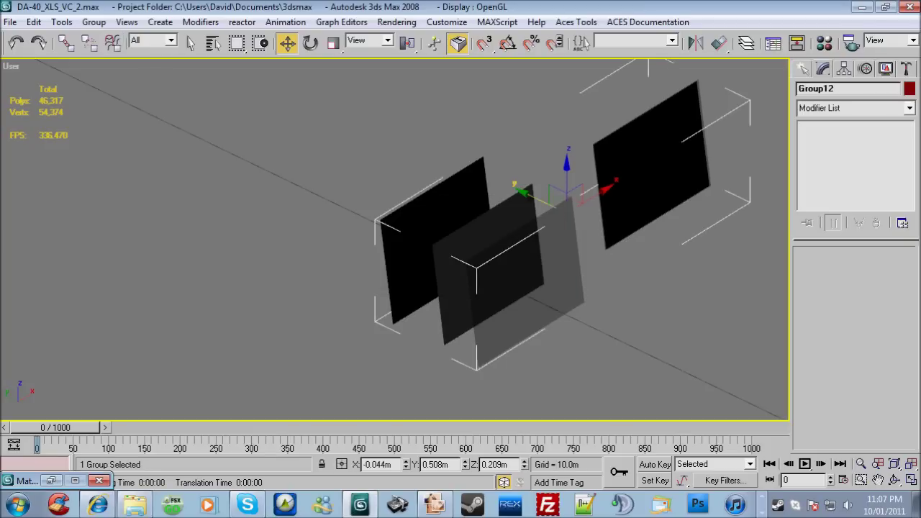
Step: Unhide all cockpit objects and hide the newly grouped display planes
left_click(884, 68)
left_click(868, 215)
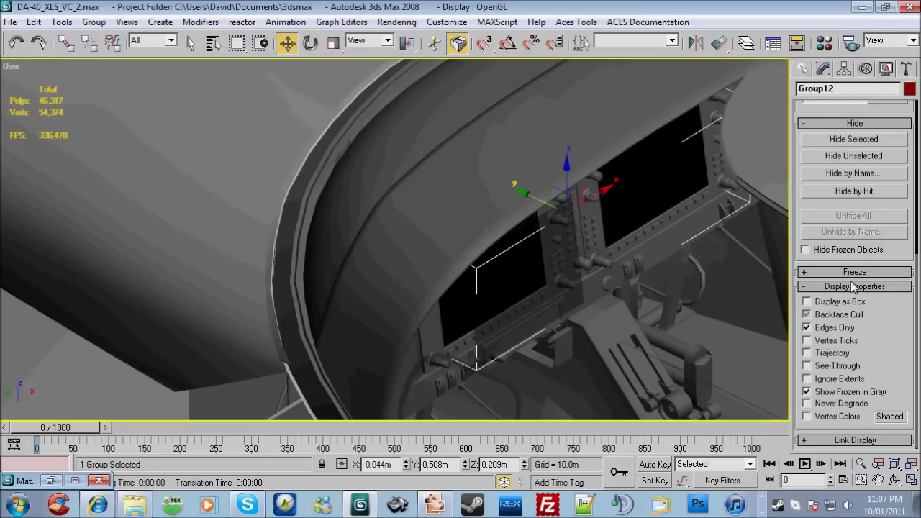
left_click(853, 139)
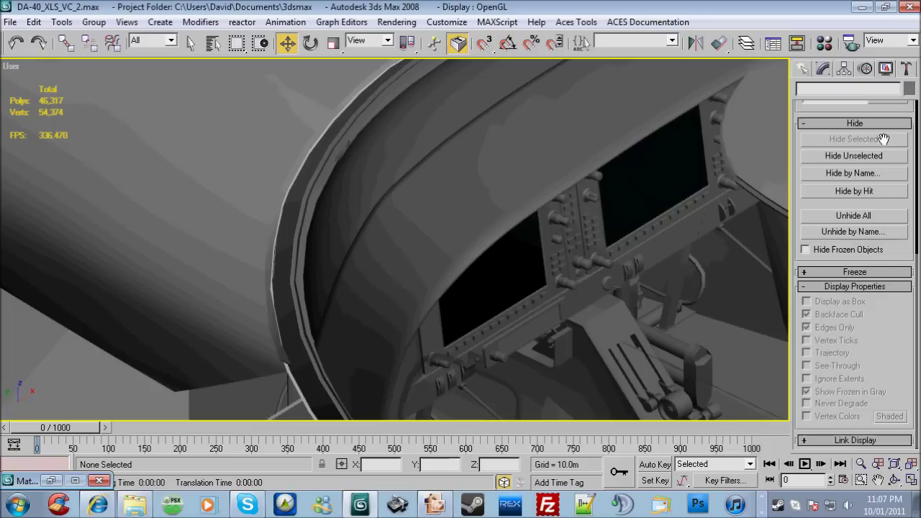
Step: Select the G1000_LCD group behind the bezels in the instrument panel
left_click(511, 283)
left_click(511, 282)
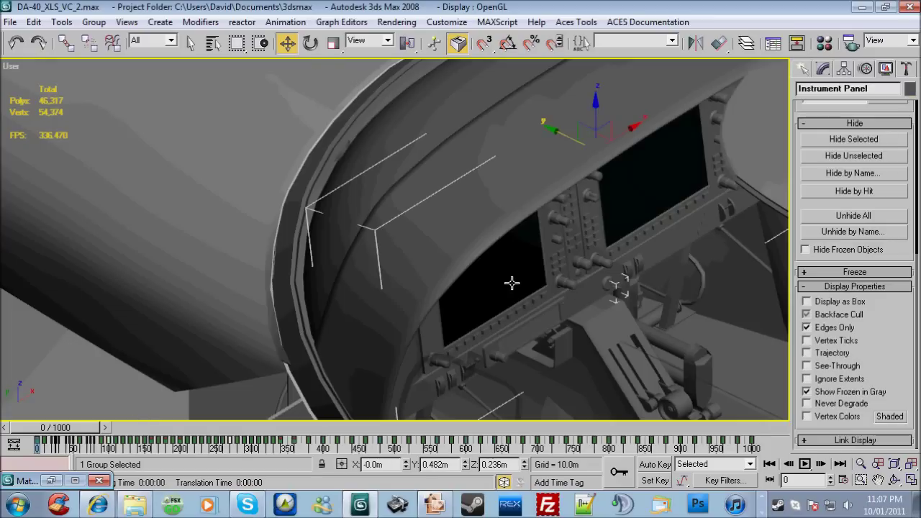
left_click(511, 283)
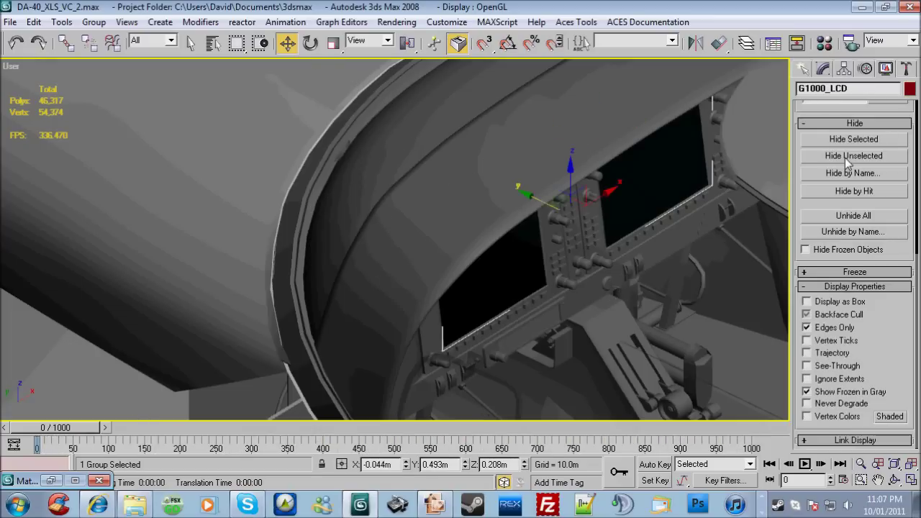